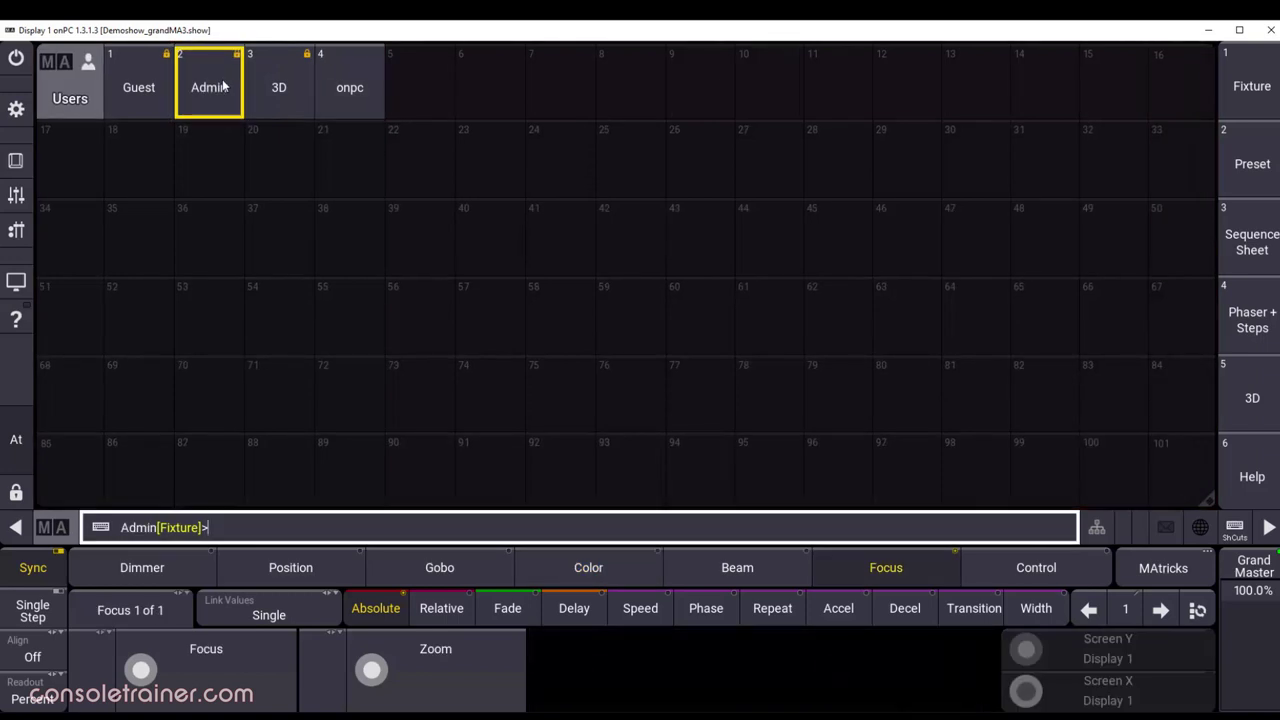
Step: Log back in as Admin with 'log admin', then start logging in as user cat with its password
{"action": "left_click", "coordinate": [347, 72]}
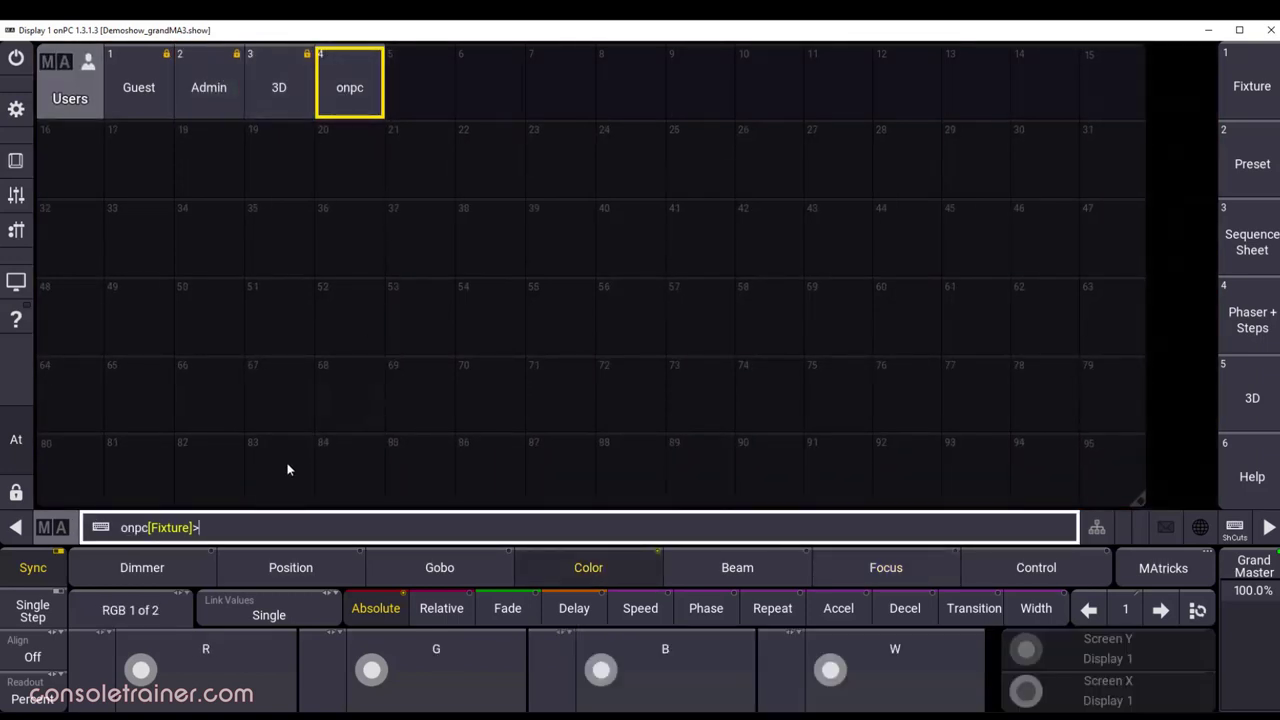
{"action": "type", "text": "log admin"}
{"action": "key", "text": "Return"}
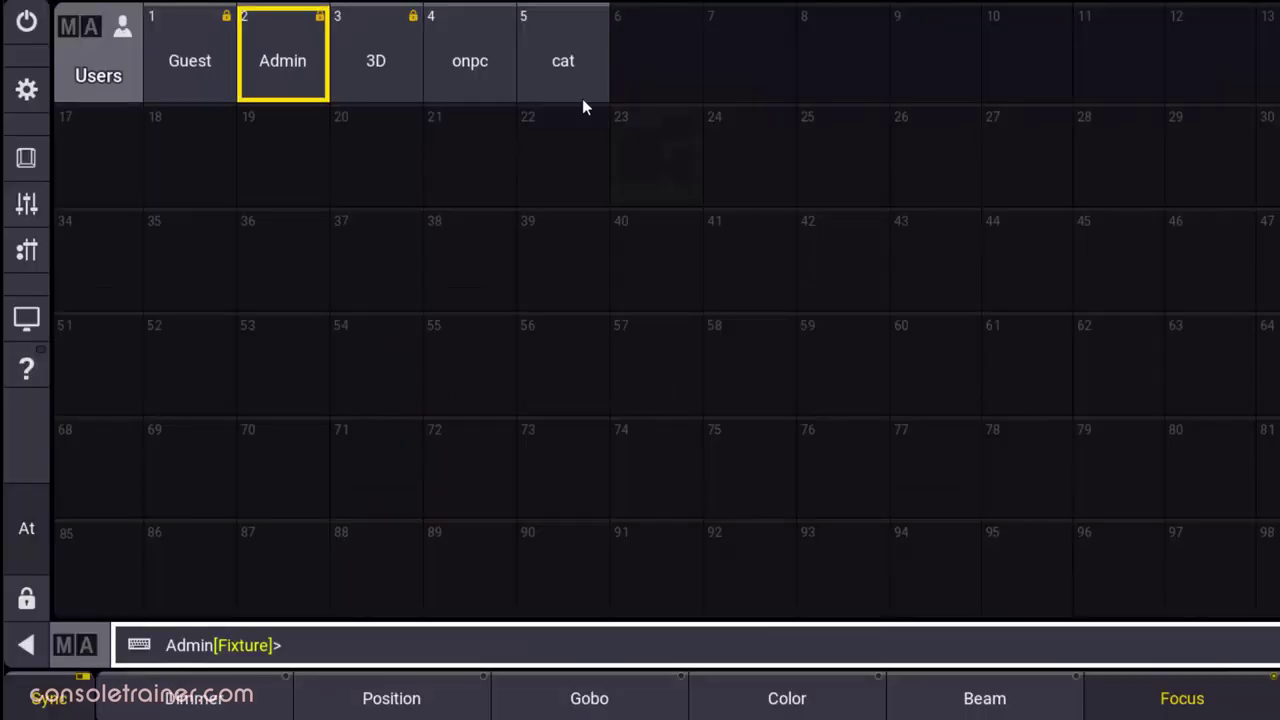
{"action": "left_click", "coordinate": [426, 108]}
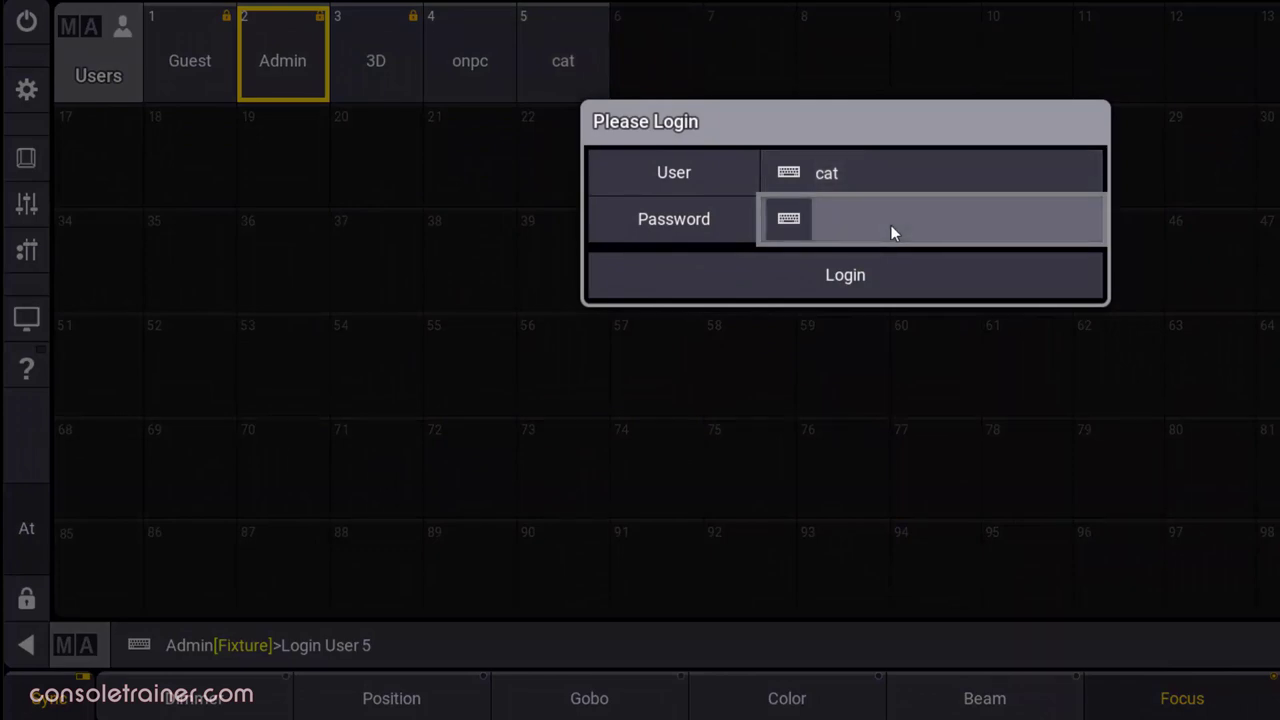
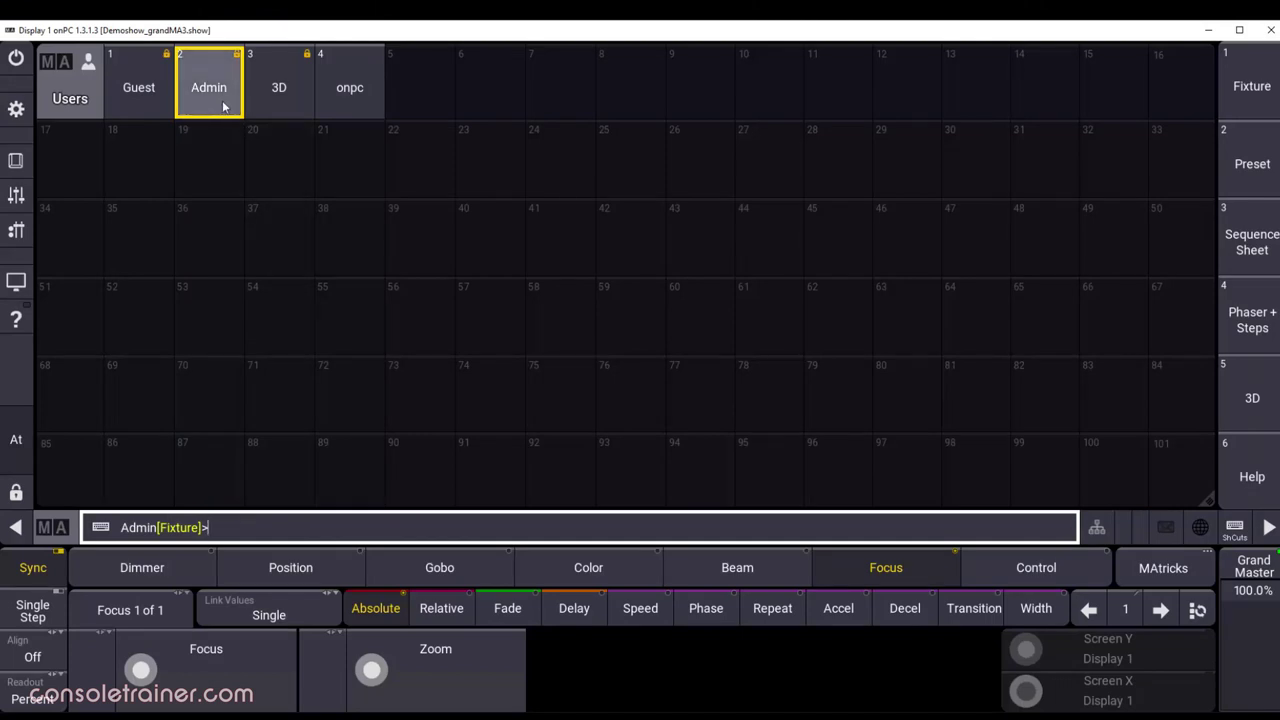
Step: Inspect the Admin user's settings without changes, then bring up the show's main menu
{"action": "right_click", "coordinate": [225, 112]}
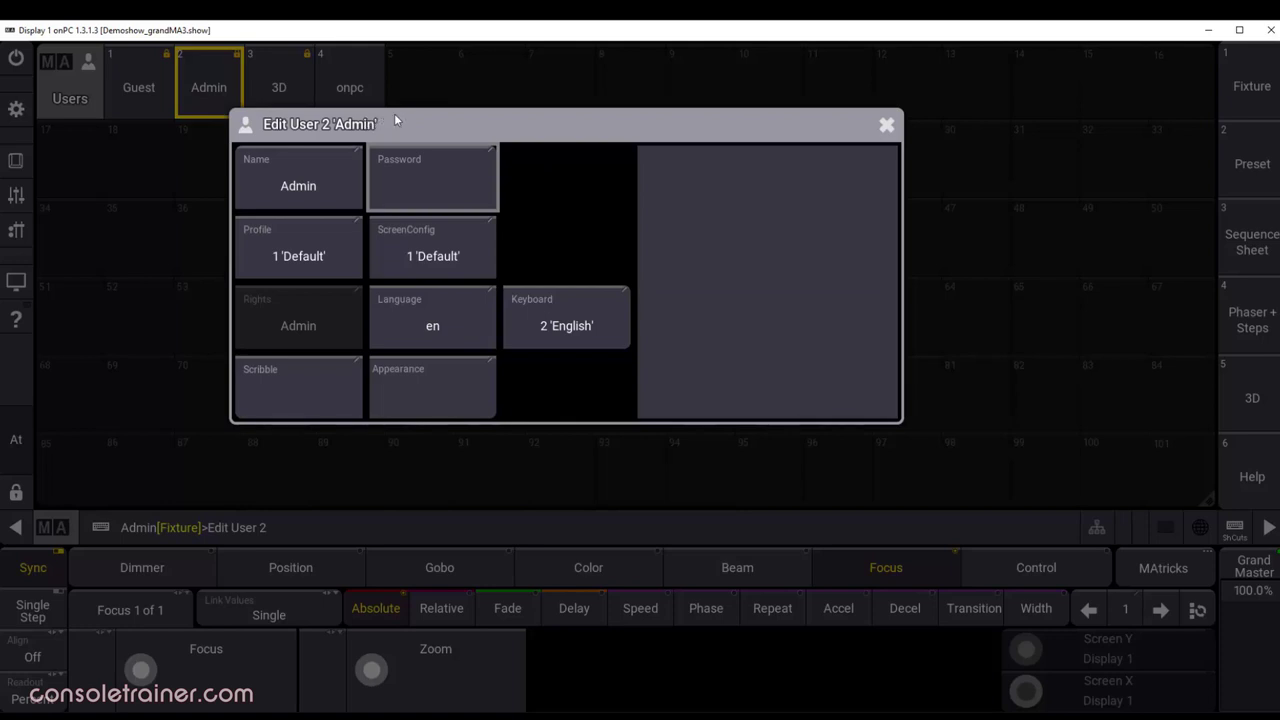
{"action": "left_click", "coordinate": [886, 126]}
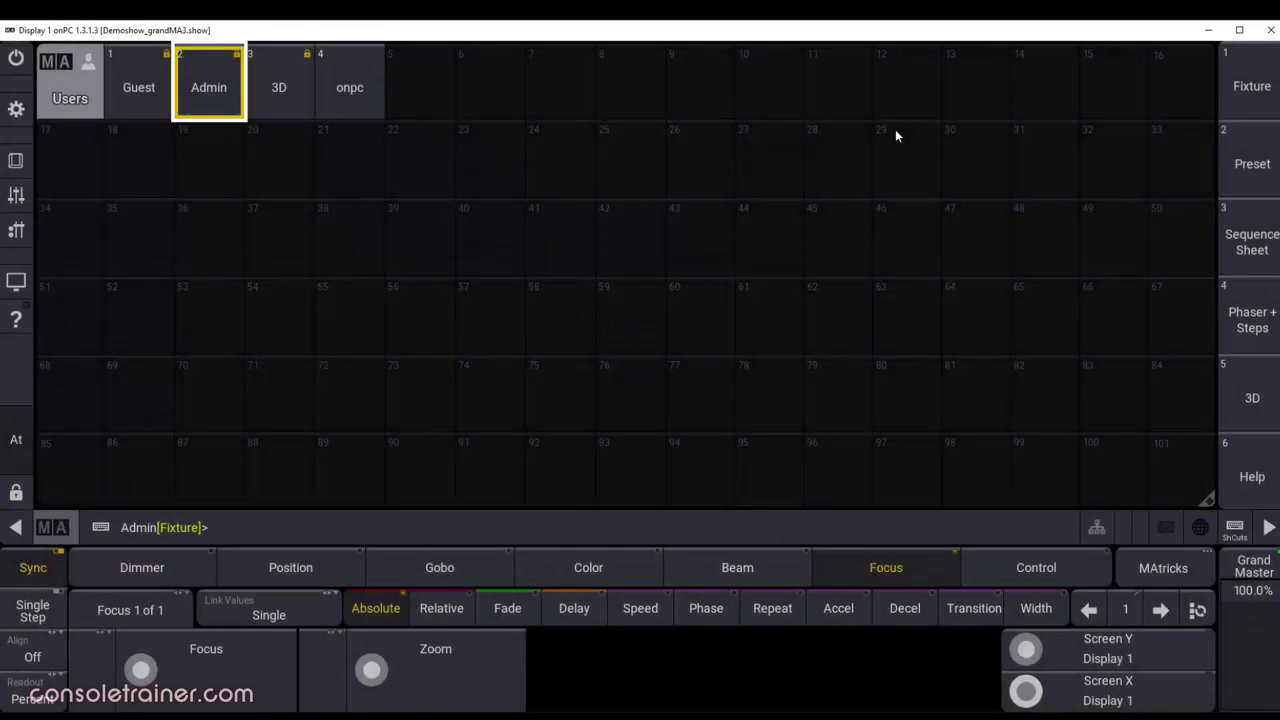
{"action": "left_click", "coordinate": [16, 108]}
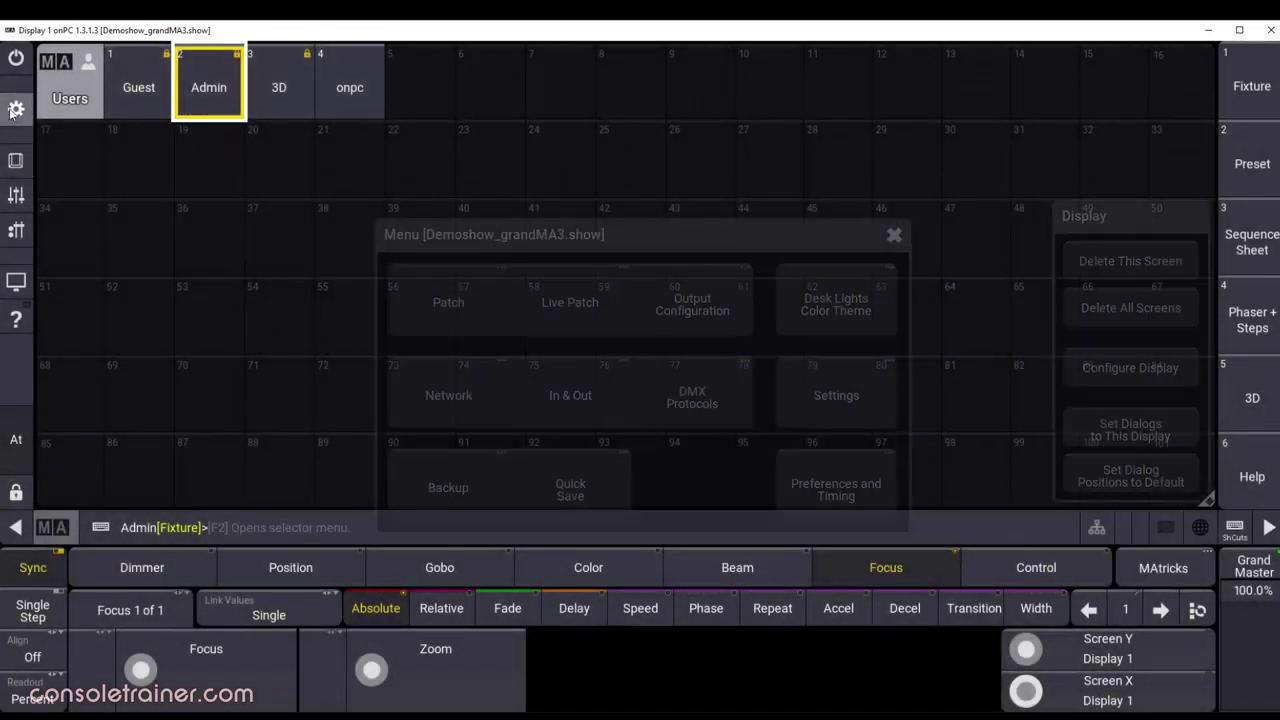
Step: Open User Configuration from the Settings options of the main menu
{"action": "left_click", "coordinate": [823, 408]}
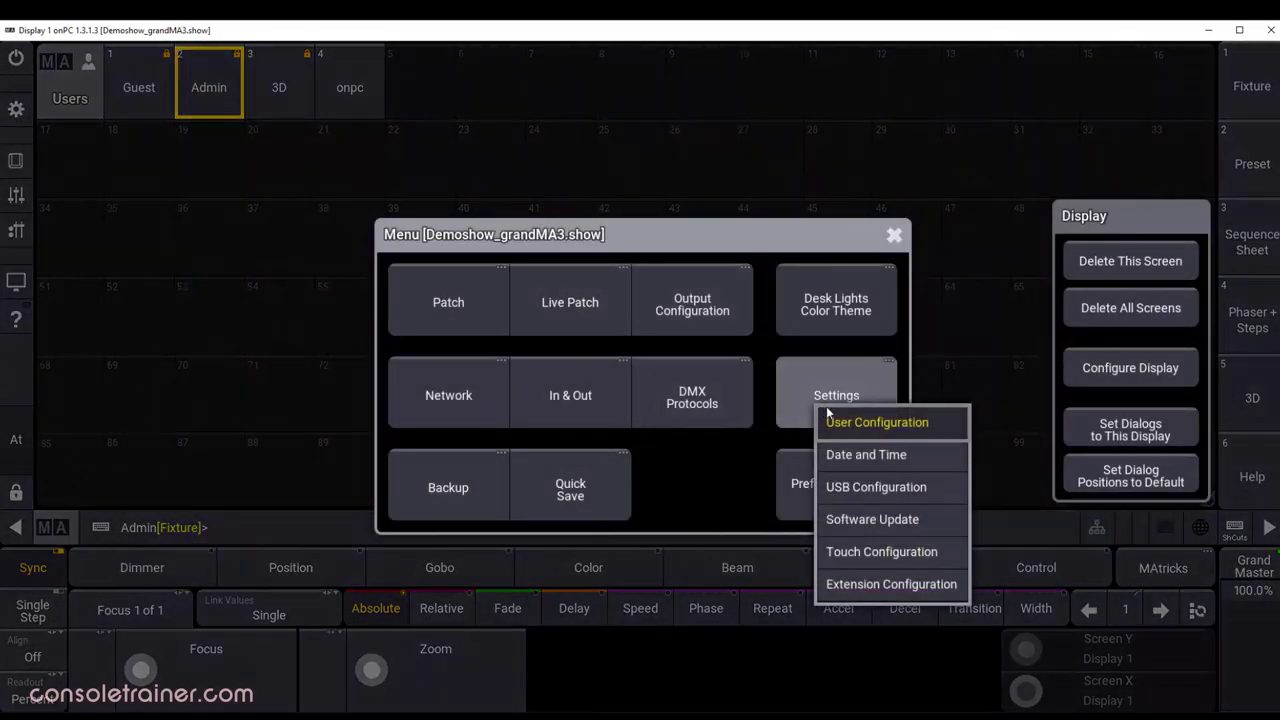
{"action": "left_click", "coordinate": [948, 432]}
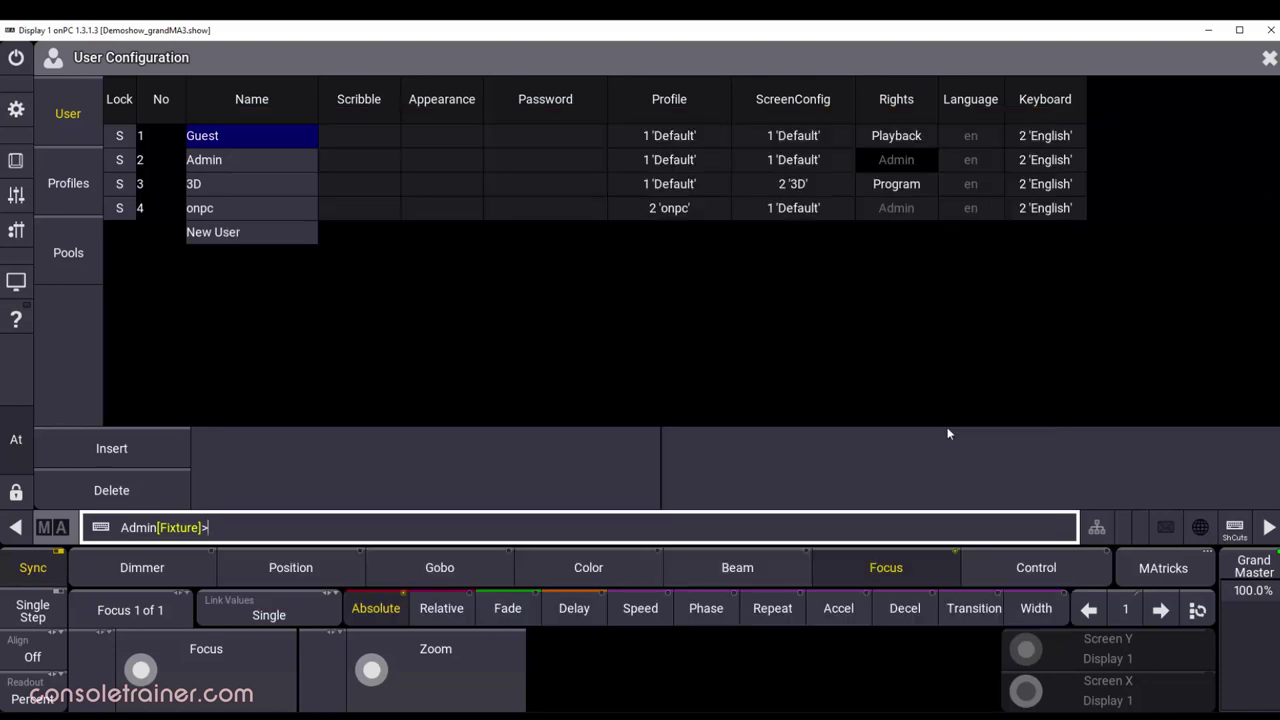
Step: Switch between the Profiles and User tabs, ending on the Profiles table scrolled right
{"action": "left_click", "coordinate": [86, 185]}
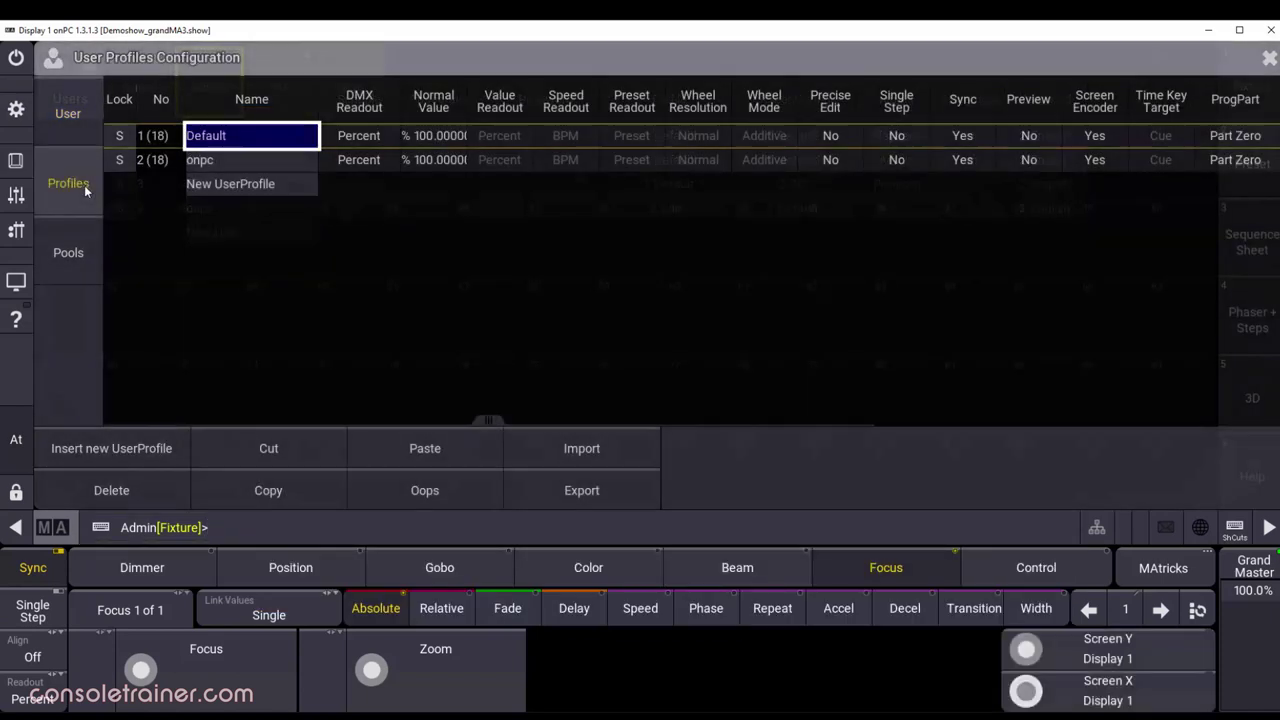
{"action": "left_click", "coordinate": [78, 118]}
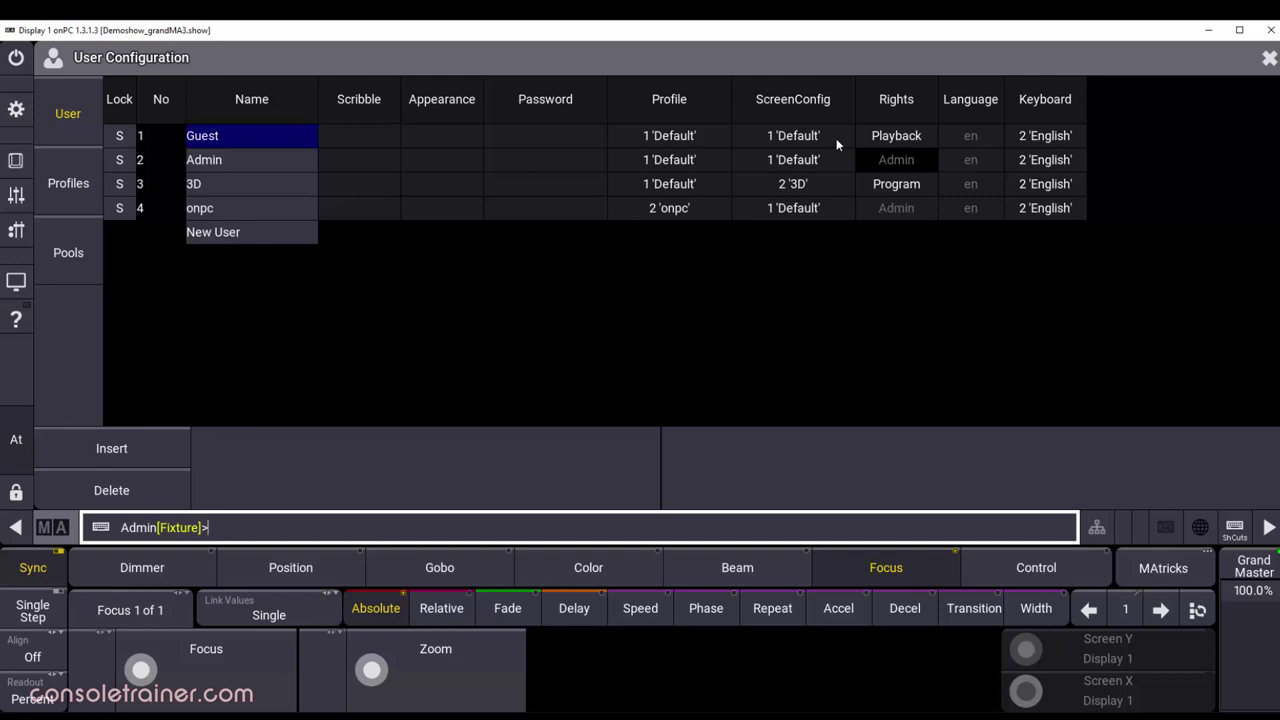
{"action": "left_click", "coordinate": [53, 200]}
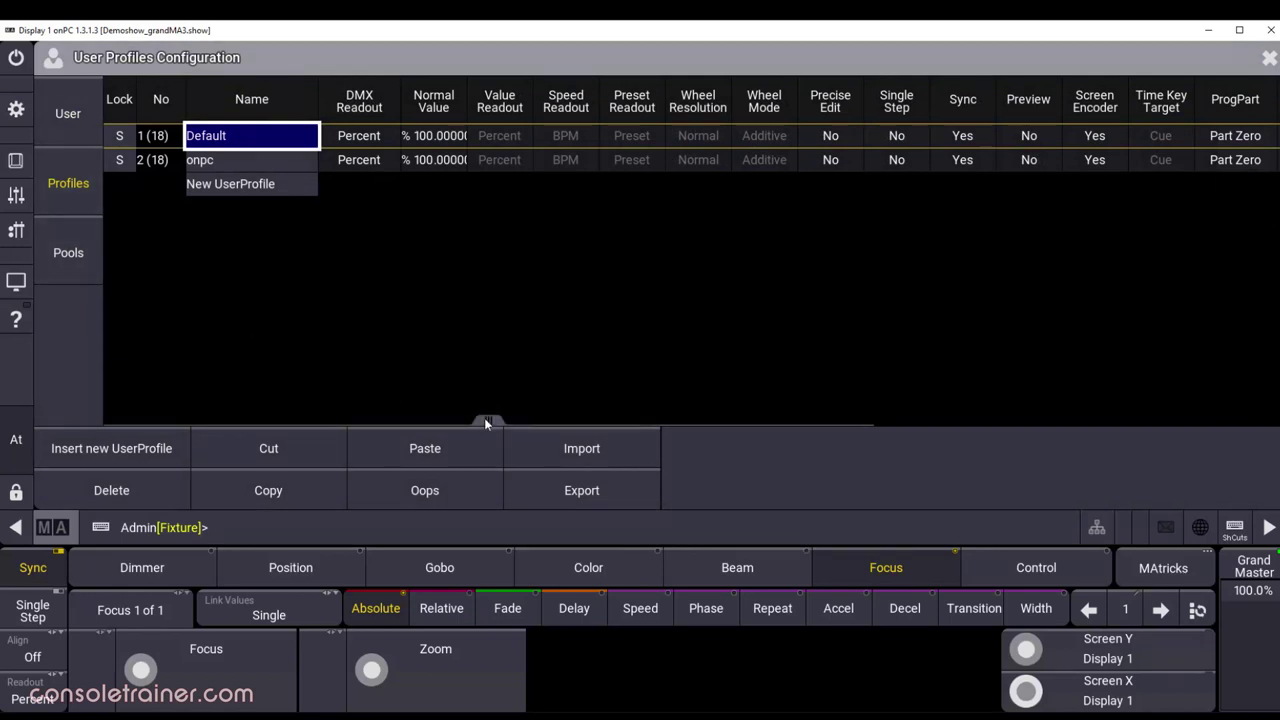
{"action": "left_click_drag", "start_coordinate": [488, 420], "coordinate": [444, 433]}
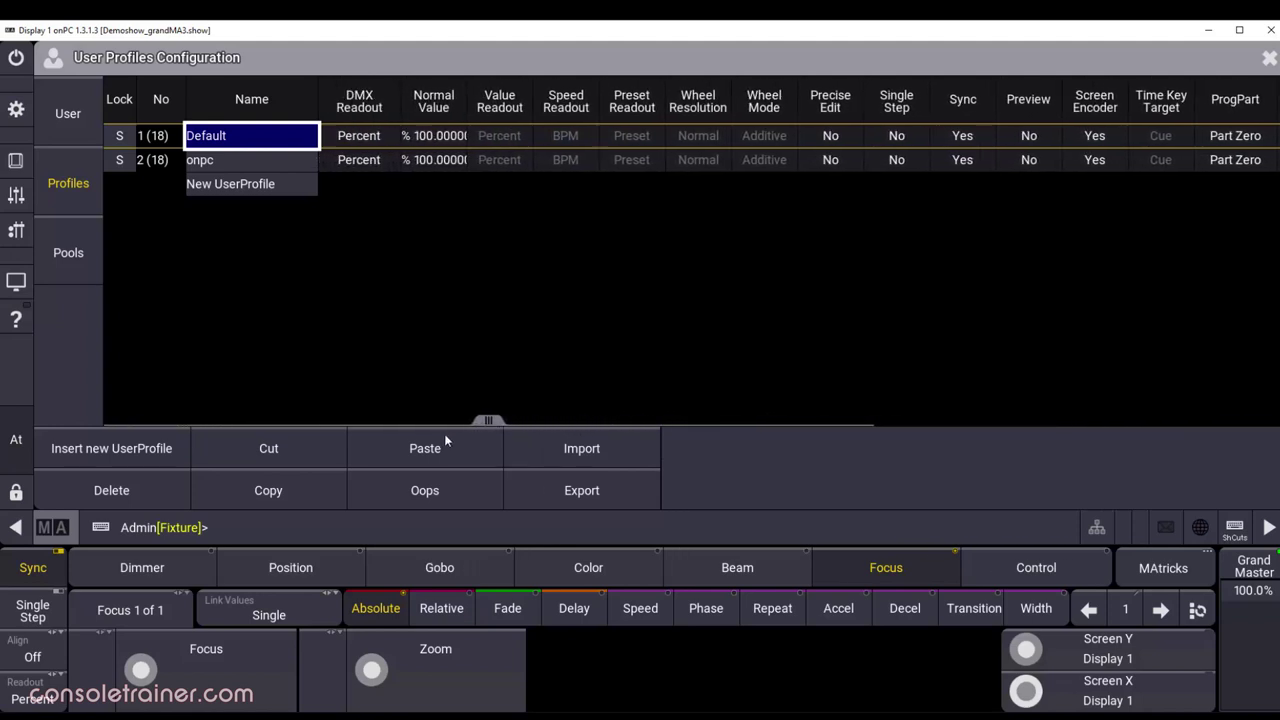
Step: Add a new user profile named 'cat' in the empty profile row
{"action": "left_click", "coordinate": [281, 192]}
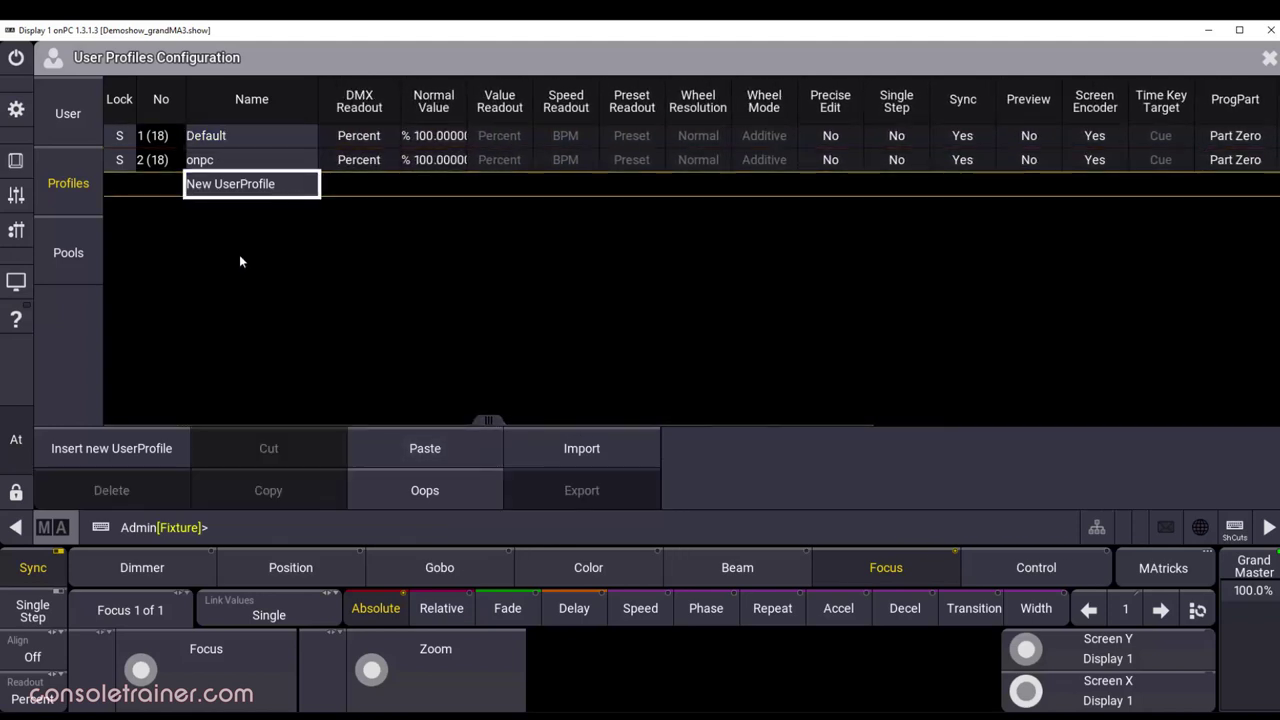
{"action": "left_click", "coordinate": [144, 455]}
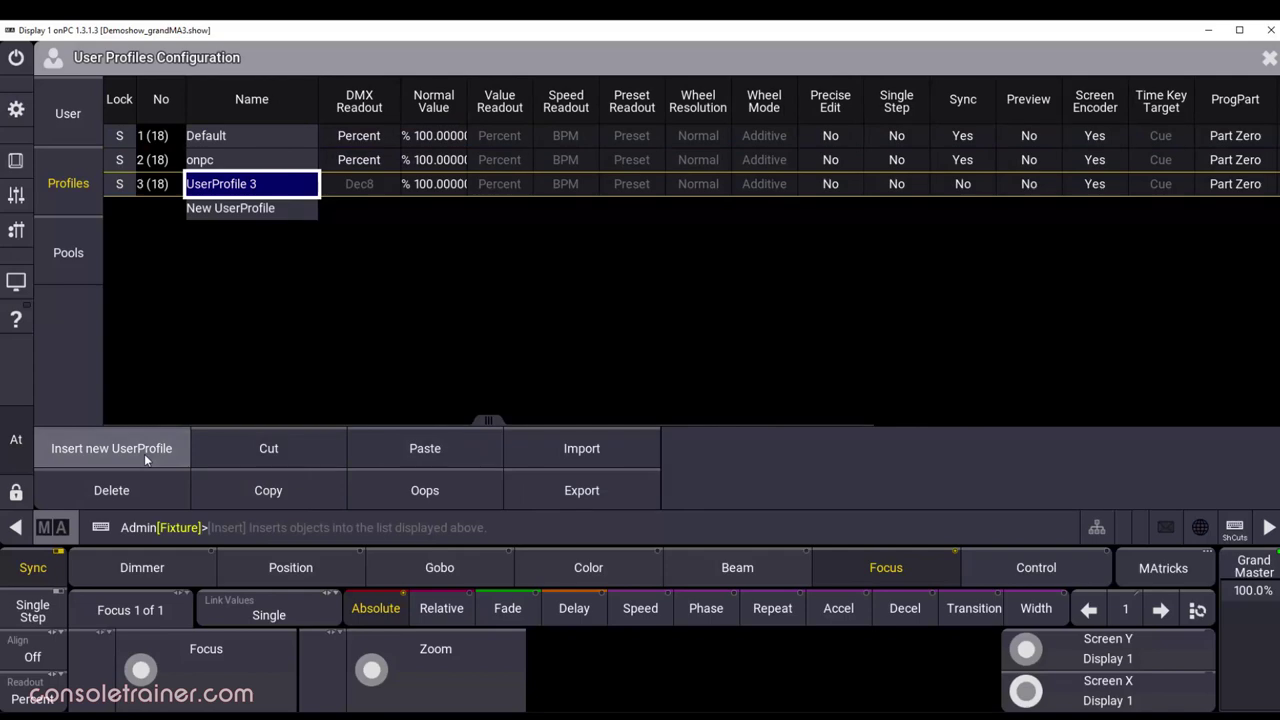
{"action": "type", "text": "cat"}
{"action": "key", "text": "Return"}
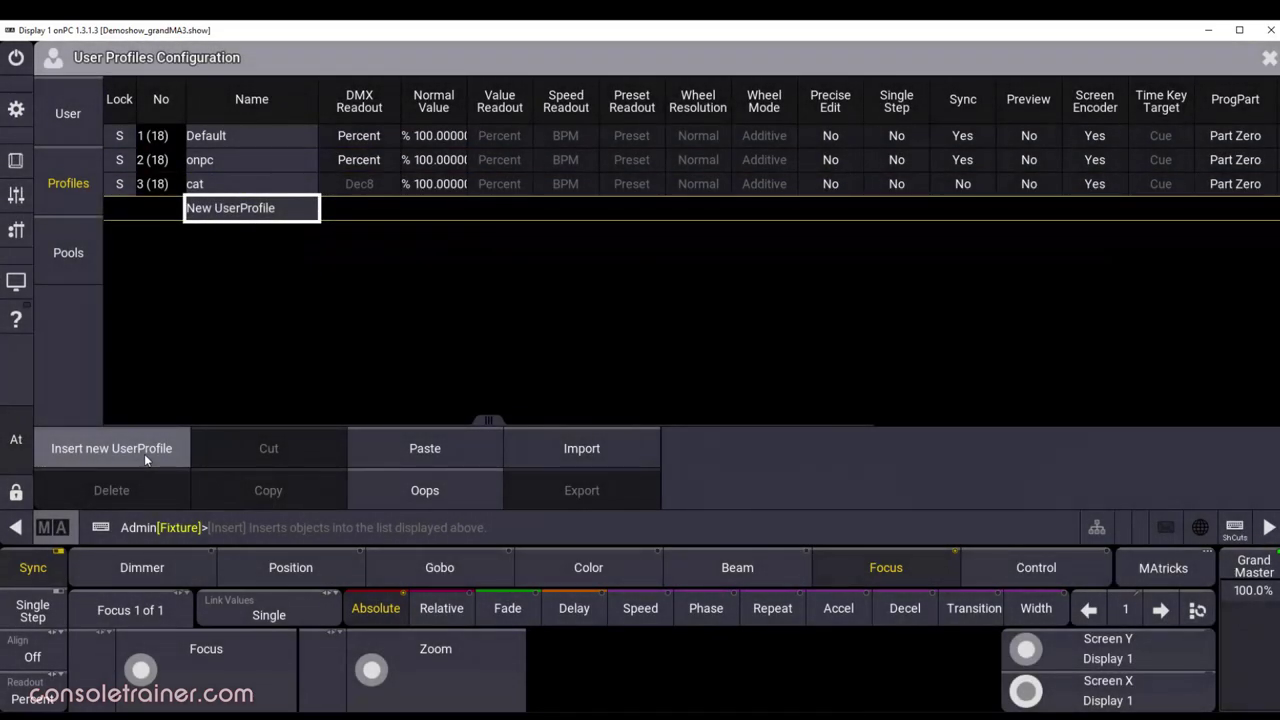
Step: Add user 5 named 'cat' with the 'cat' profile, then return to the profiles list
{"action": "left_click", "coordinate": [74, 111]}
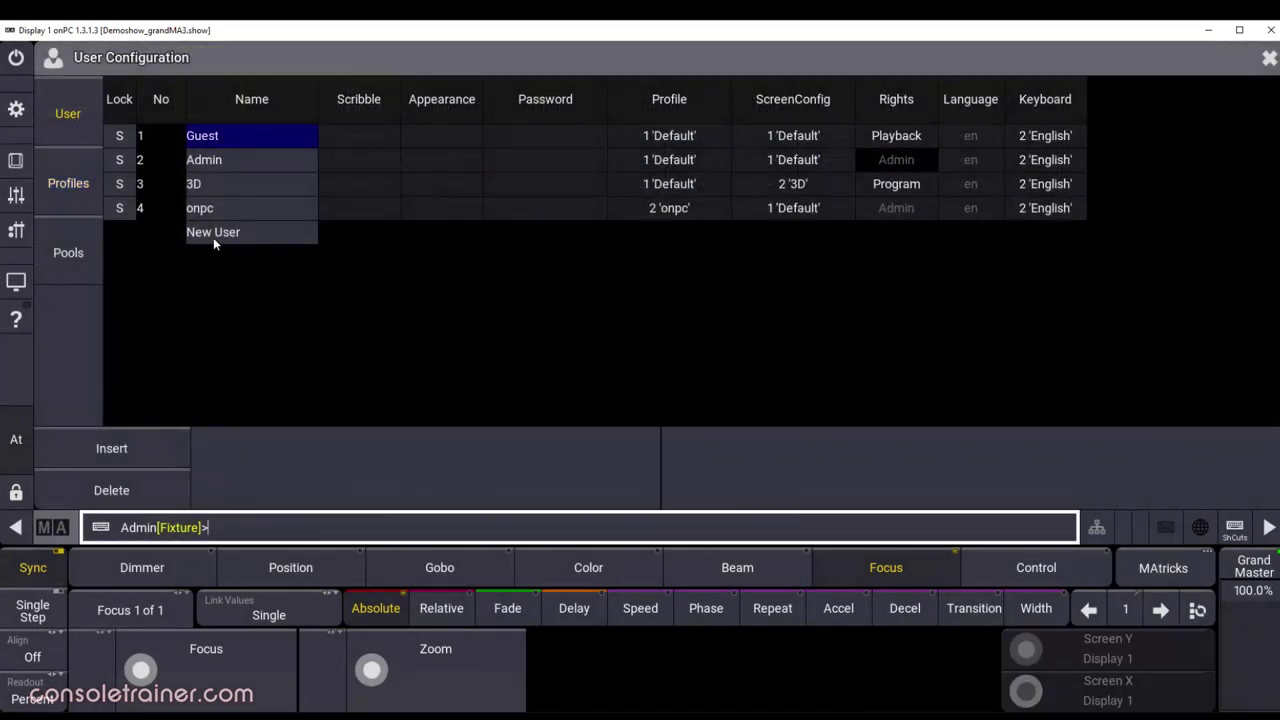
{"action": "left_click", "coordinate": [213, 234]}
{"action": "left_click", "coordinate": [214, 236]}
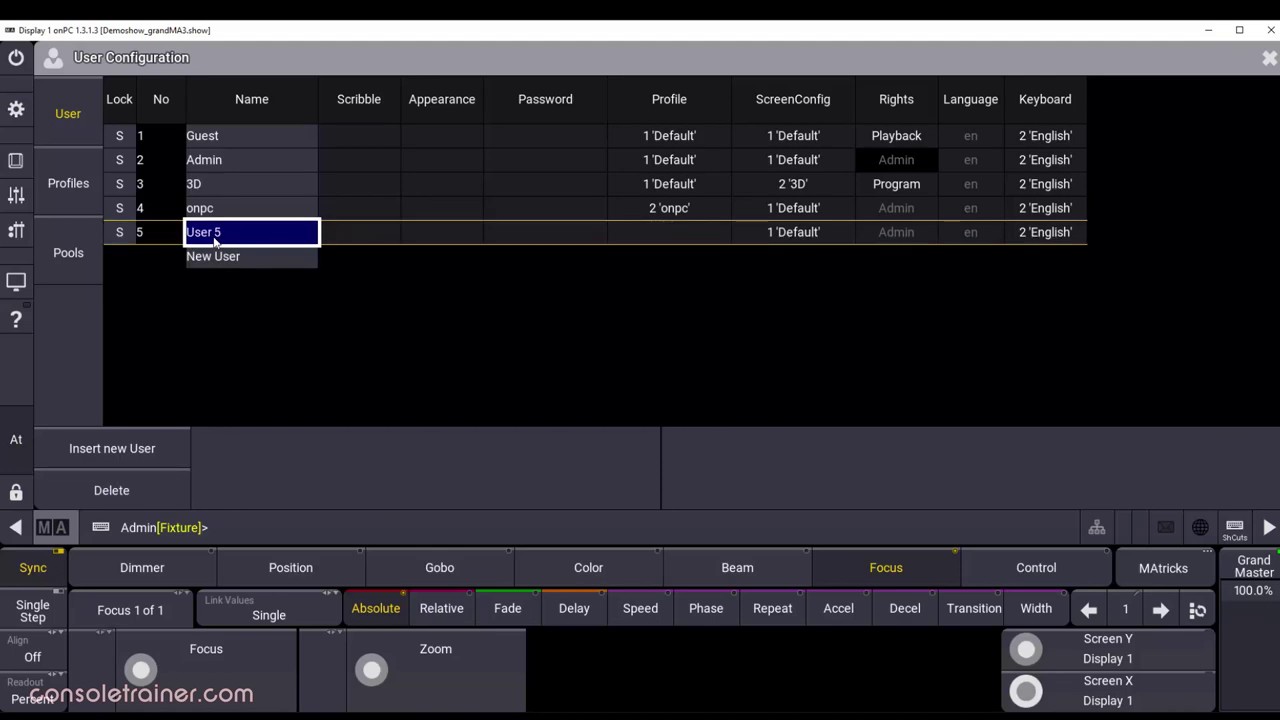
{"action": "left_click", "coordinate": [214, 238]}
{"action": "type", "text": "cat"}
{"action": "key", "text": "Return"}
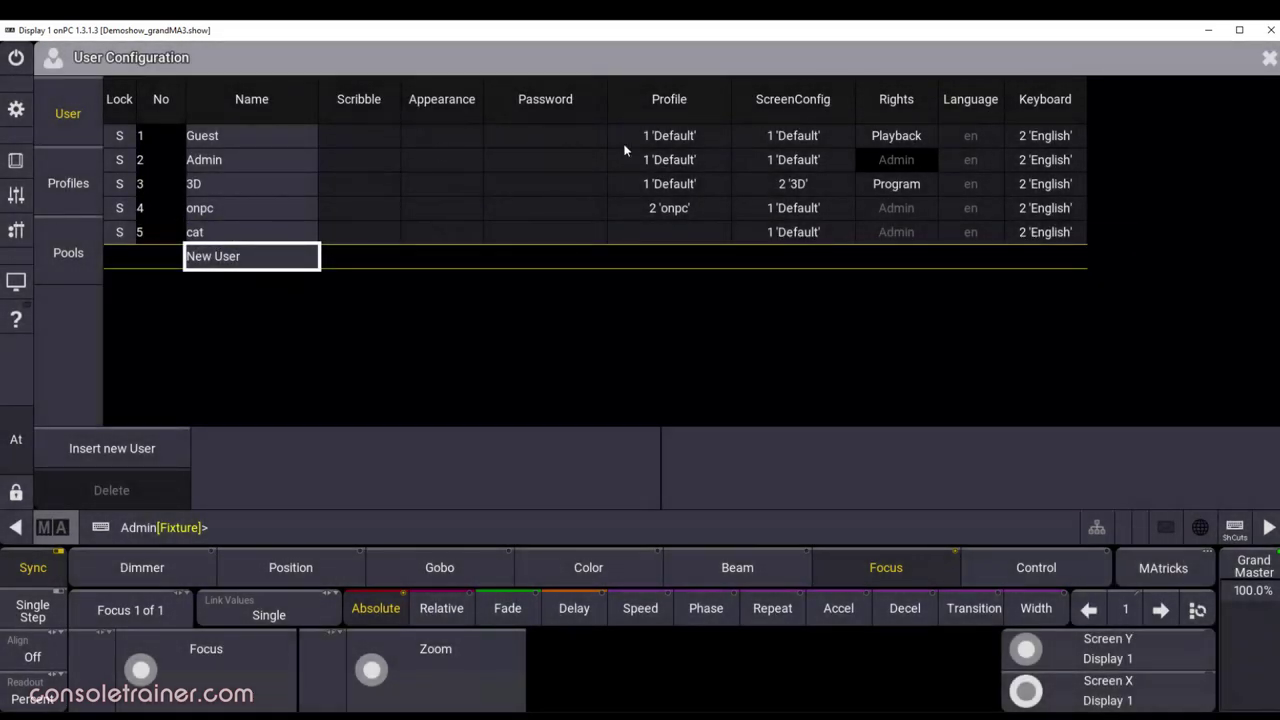
{"action": "left_click", "coordinate": [690, 232]}
{"action": "left_click", "coordinate": [686, 287]}
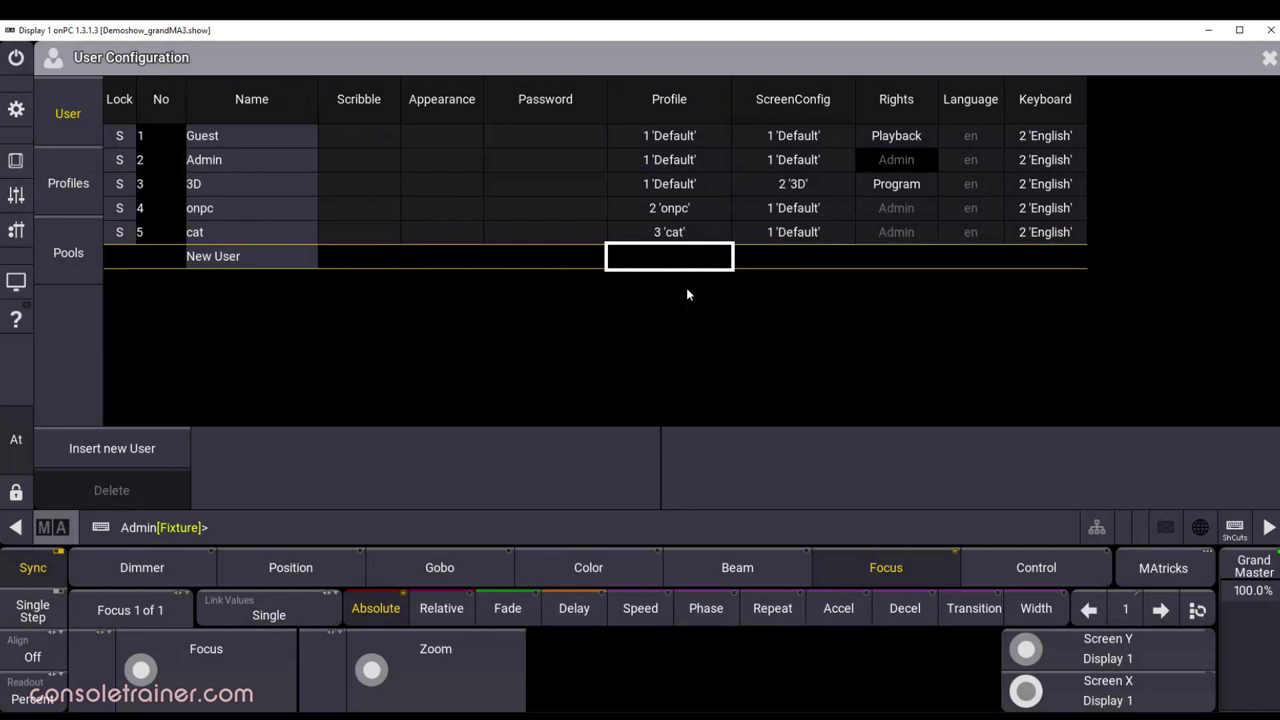
{"action": "left_click", "coordinate": [96, 167]}
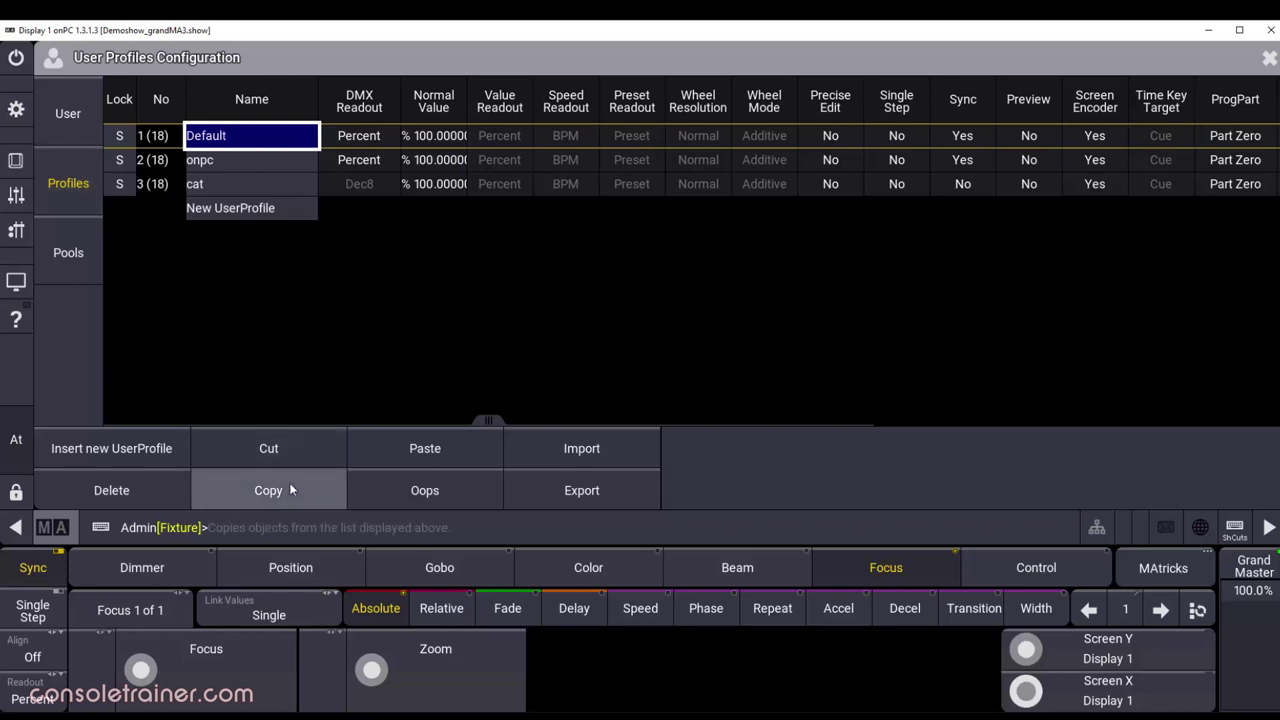
Step: Copy the Default profile, paste it as a new profile and rename it 'cat new'
{"action": "left_click", "coordinate": [280, 208]}
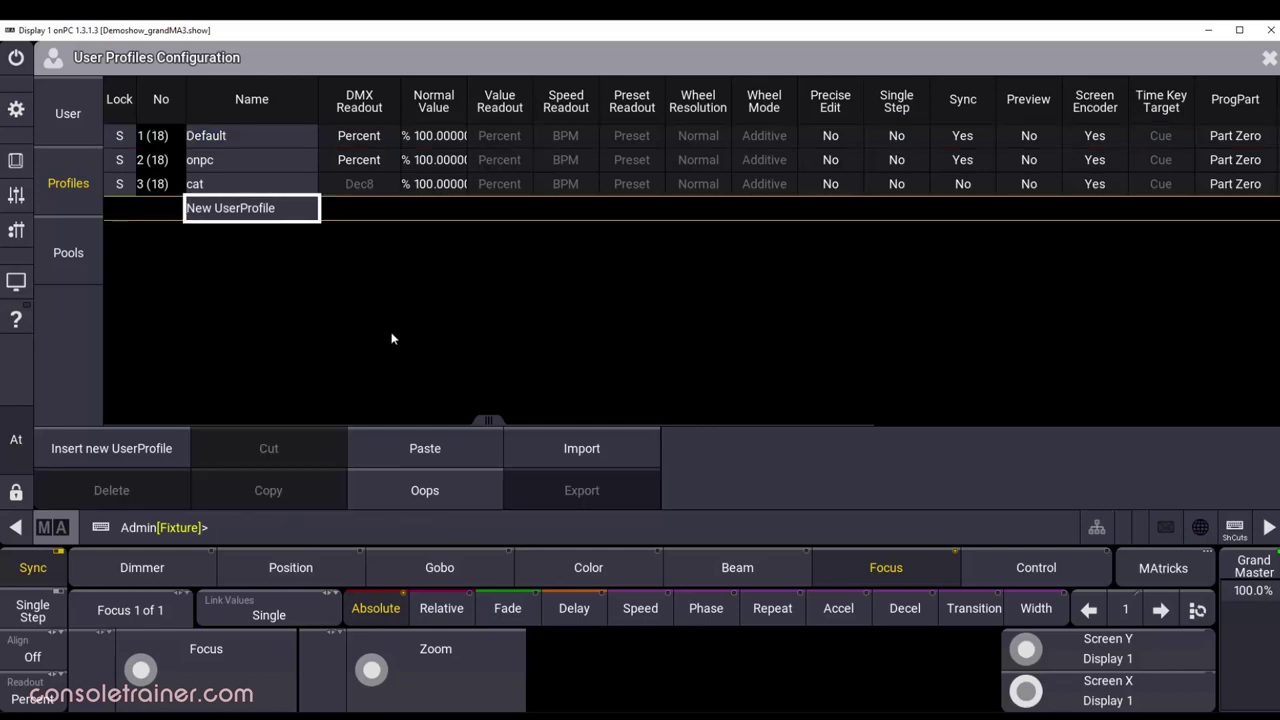
{"action": "left_click", "coordinate": [474, 455]}
{"action": "double_click", "coordinate": [253, 207]}
{"action": "type", "text": "cat new"}
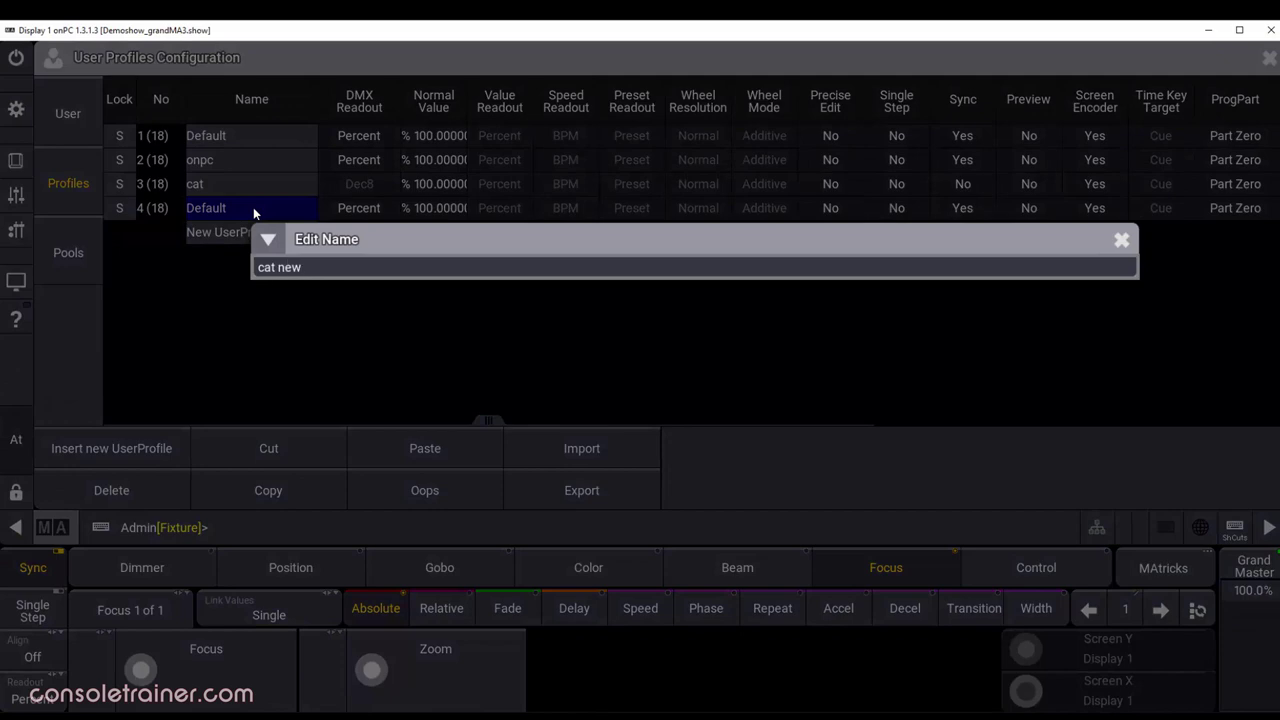
{"action": "key", "text": "Return"}
{"action": "left_click", "coordinate": [254, 212]}
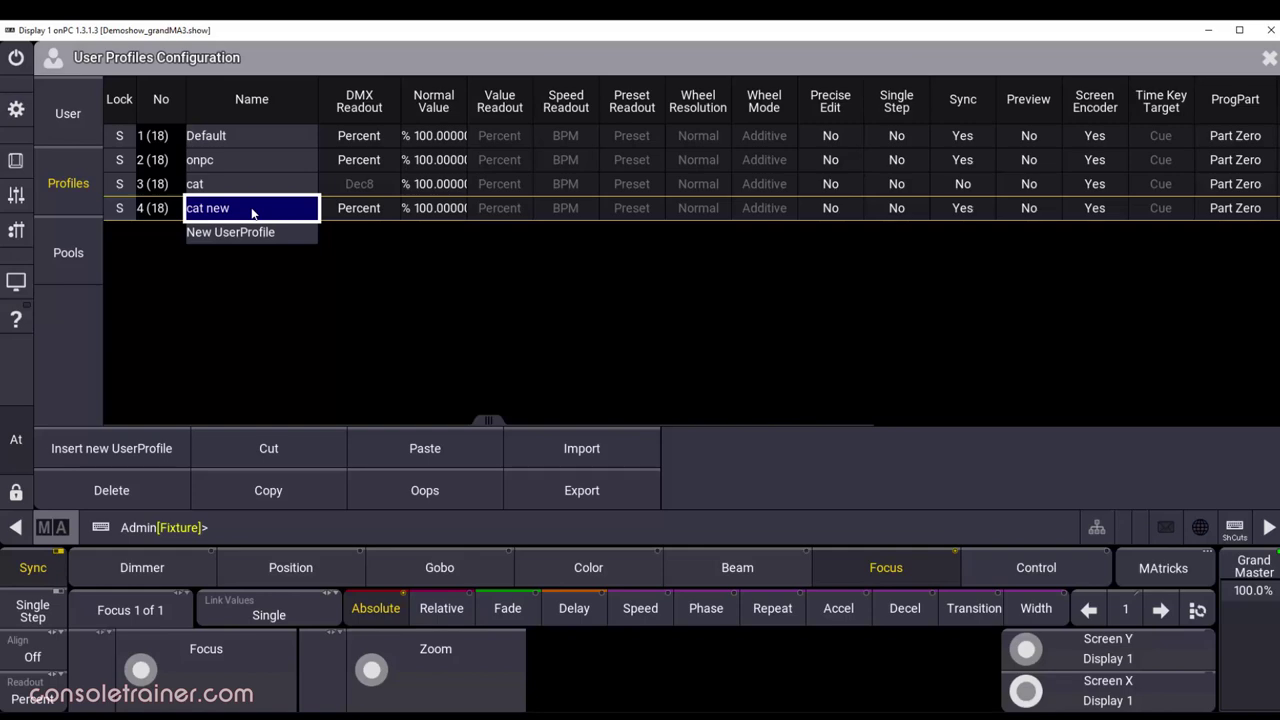
Step: Assign 'cat new' to user cat, close User Configuration and log in as cat
{"action": "left_click", "coordinate": [76, 117]}
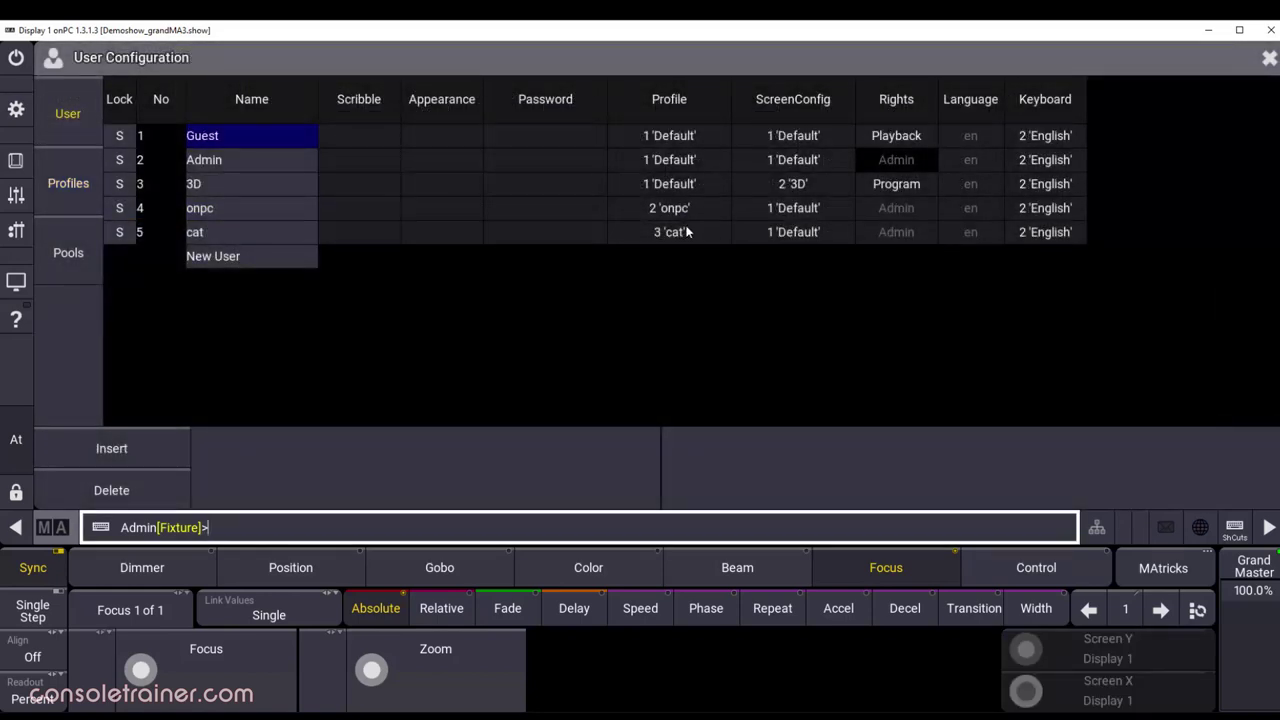
{"action": "left_click", "coordinate": [689, 232]}
{"action": "left_click", "coordinate": [690, 232]}
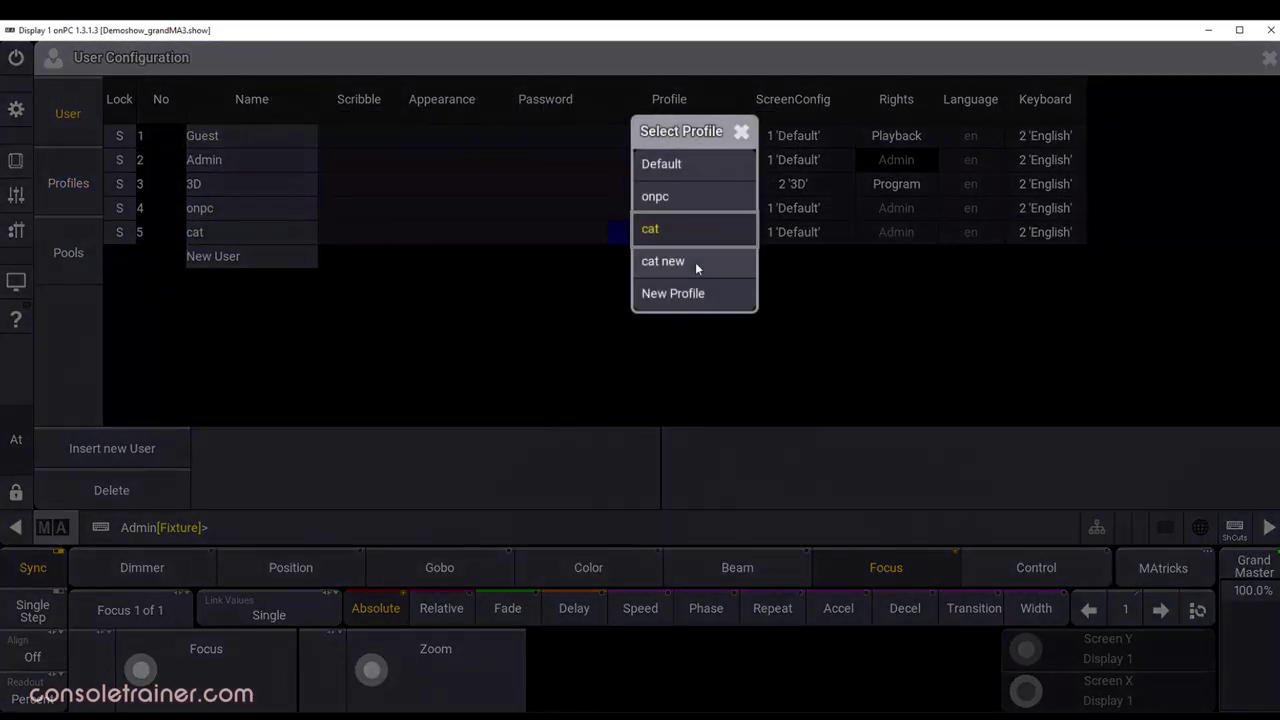
{"action": "left_click", "coordinate": [695, 262]}
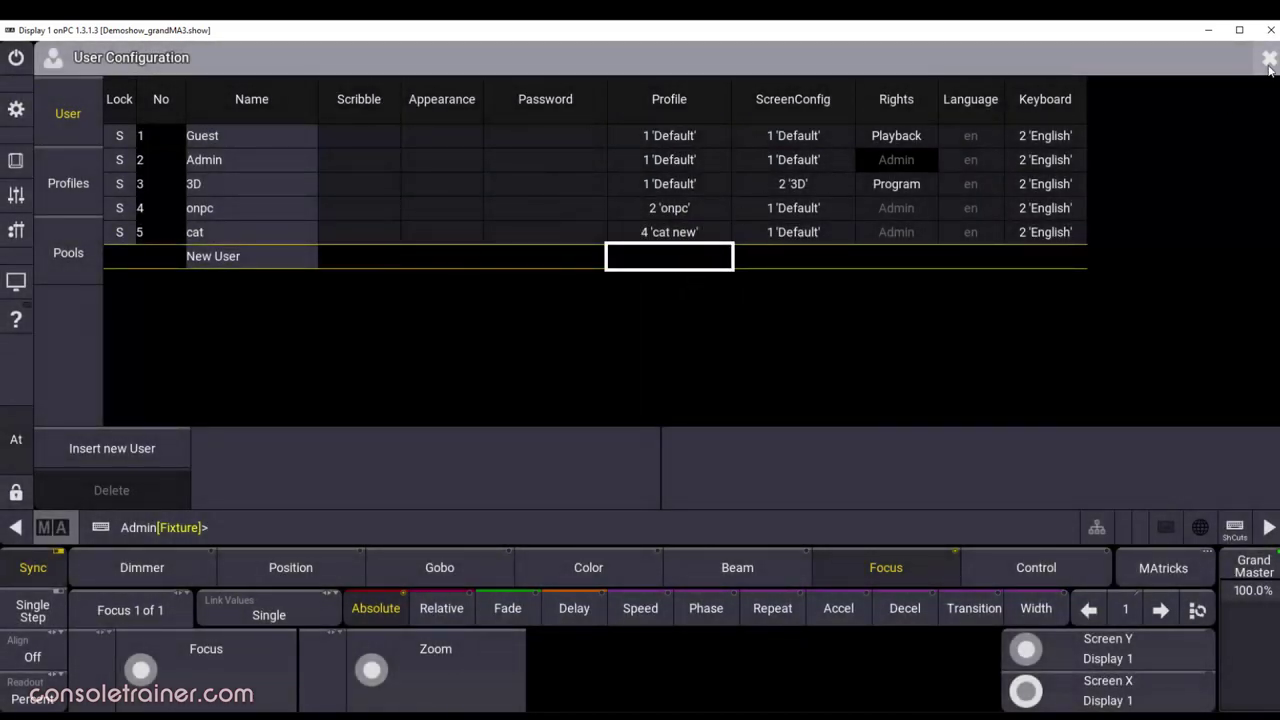
{"action": "left_click", "coordinate": [1269, 61]}
{"action": "left_click", "coordinate": [434, 72]}
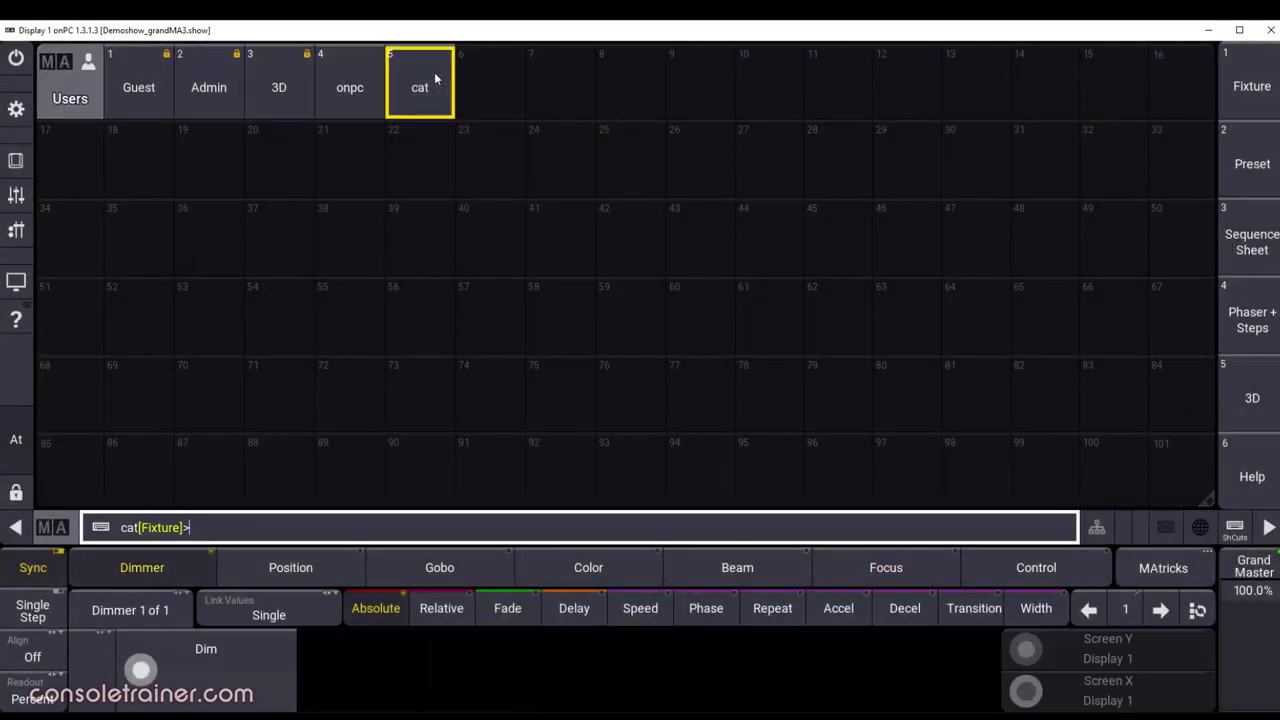
Step: As user cat, show the Preset, Sequence Sheet and Phaser + Steps views in turn
{"action": "left_click", "coordinate": [1246, 178]}
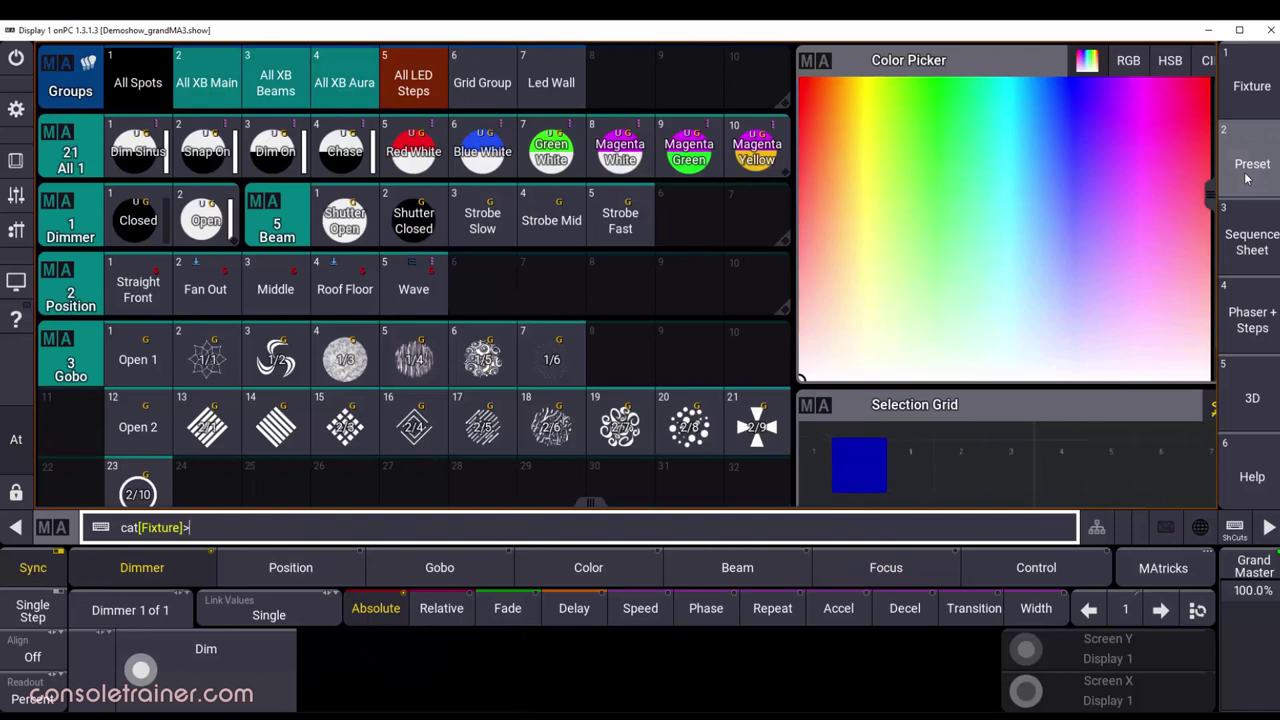
{"action": "left_click", "coordinate": [1254, 240]}
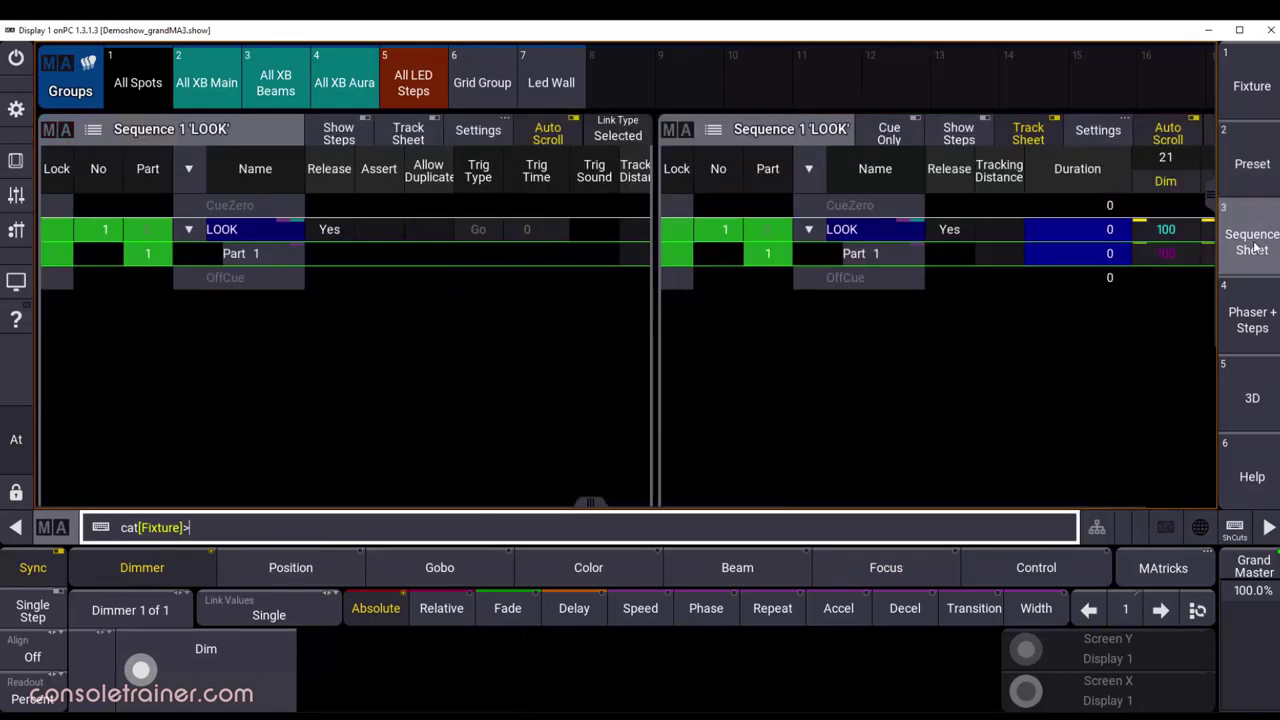
{"action": "left_click", "coordinate": [1266, 328]}
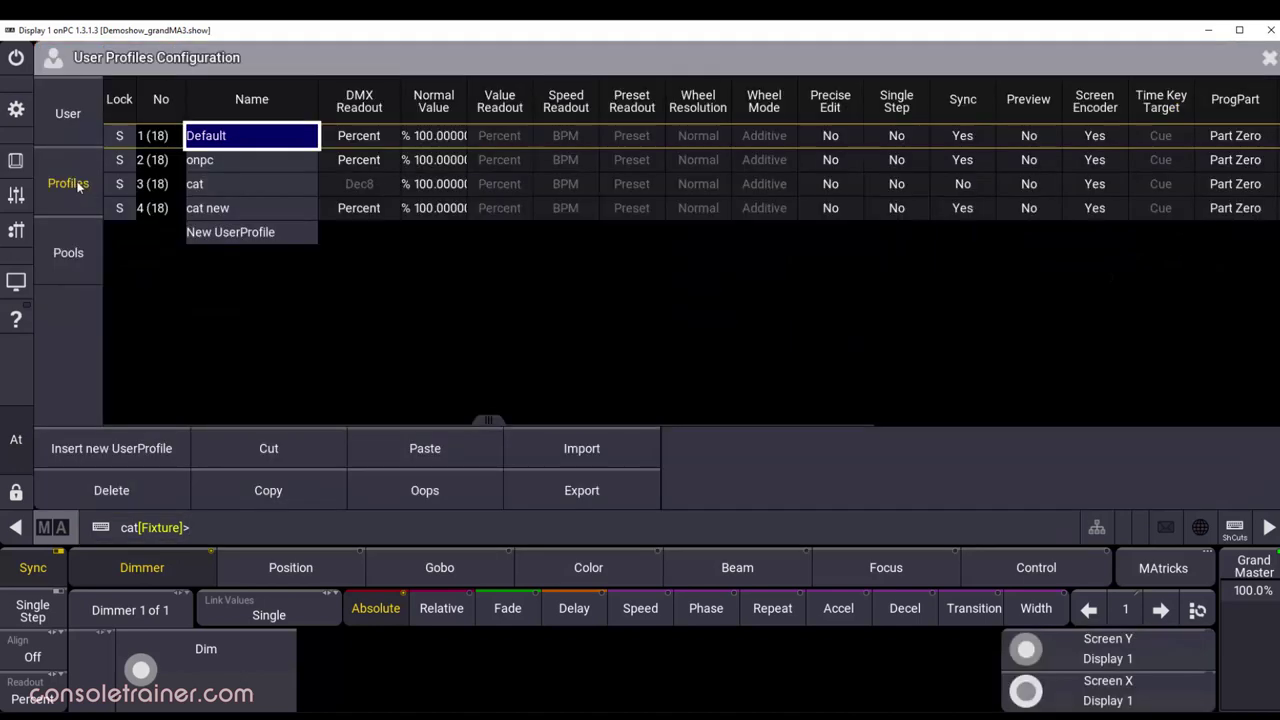
Step: Export the 'cat new' profile to UDISK with the file name 'cat new'
{"action": "left_click", "coordinate": [249, 207]}
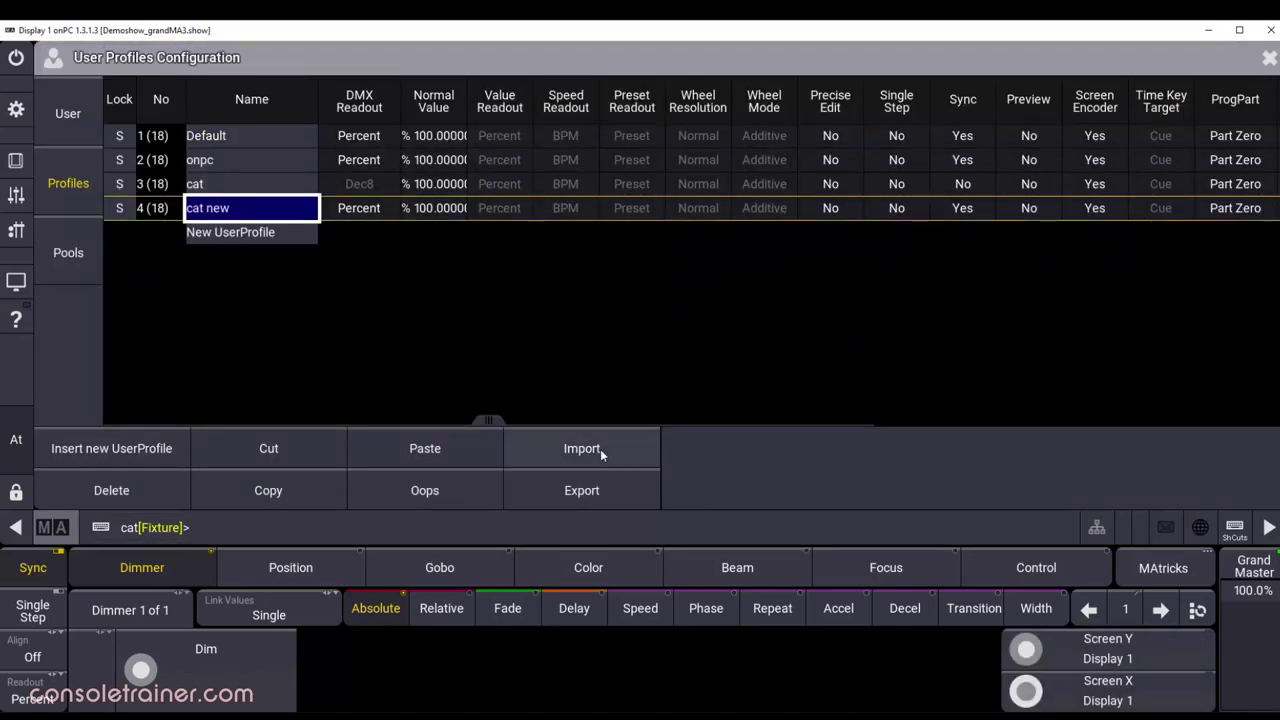
{"action": "left_click", "coordinate": [621, 501]}
{"action": "left_click", "coordinate": [870, 115]}
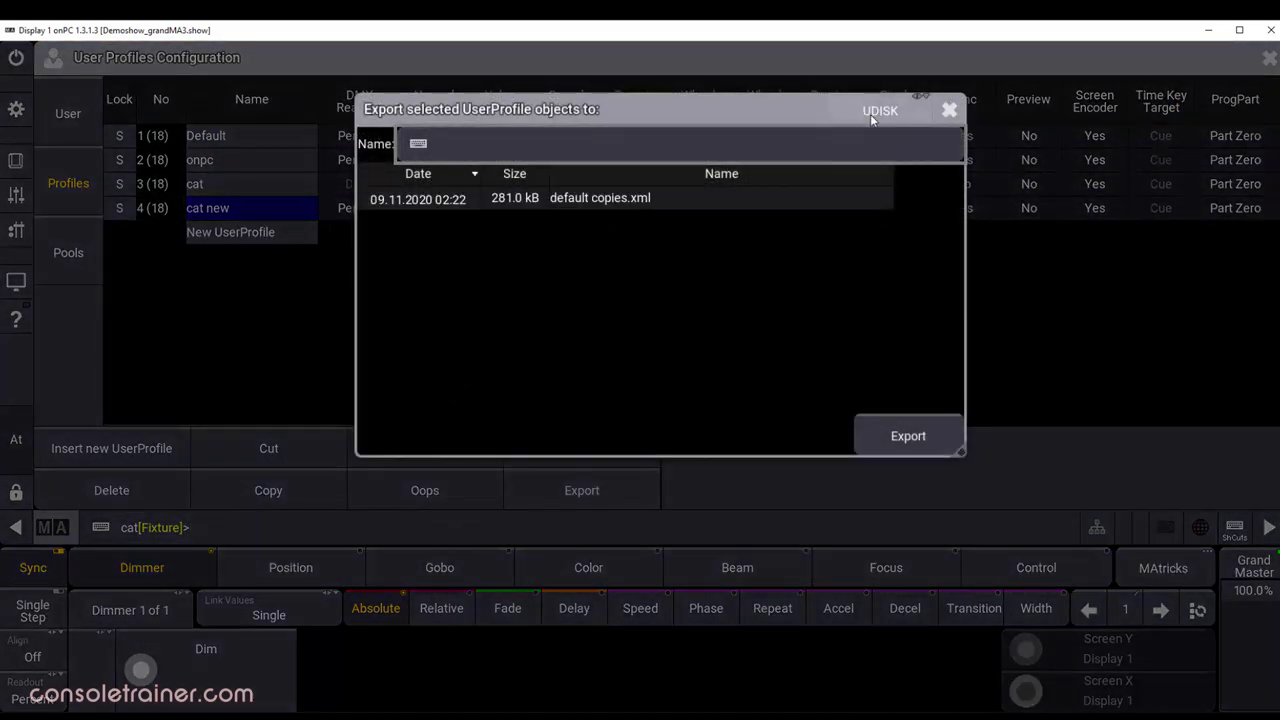
{"action": "type", "text": "cat ne"}
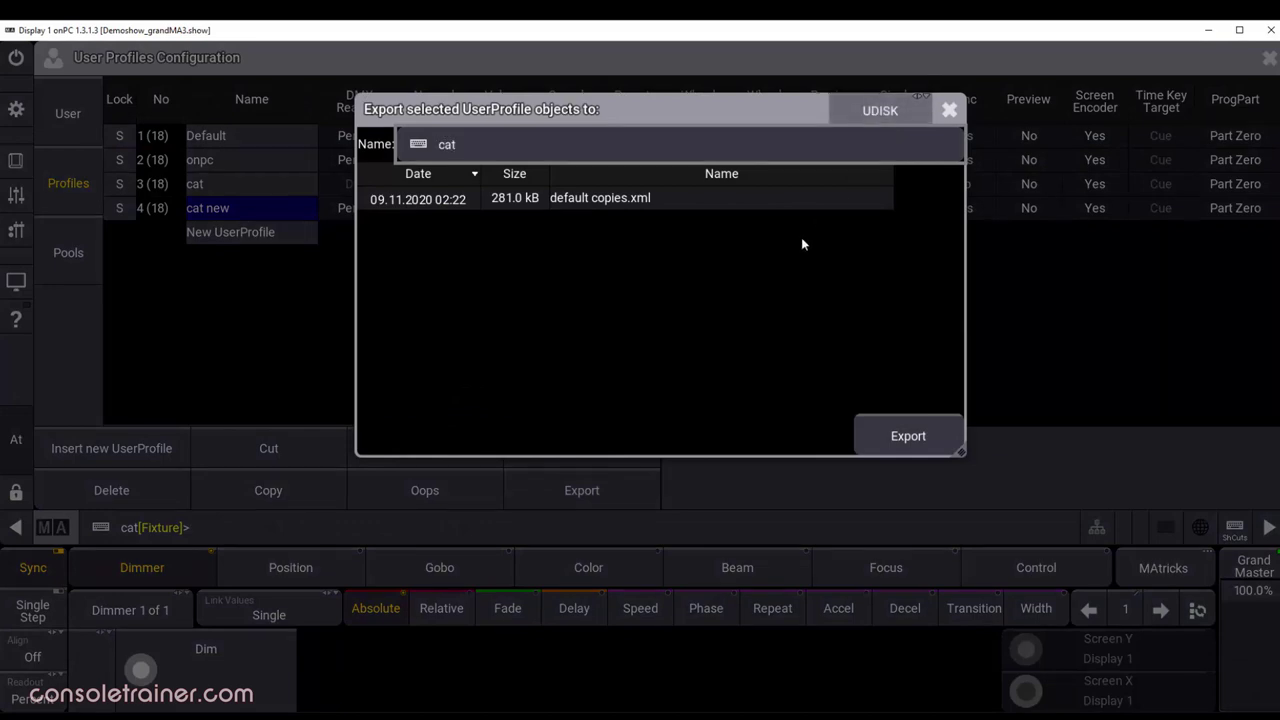
{"action": "type", "text": "w"}
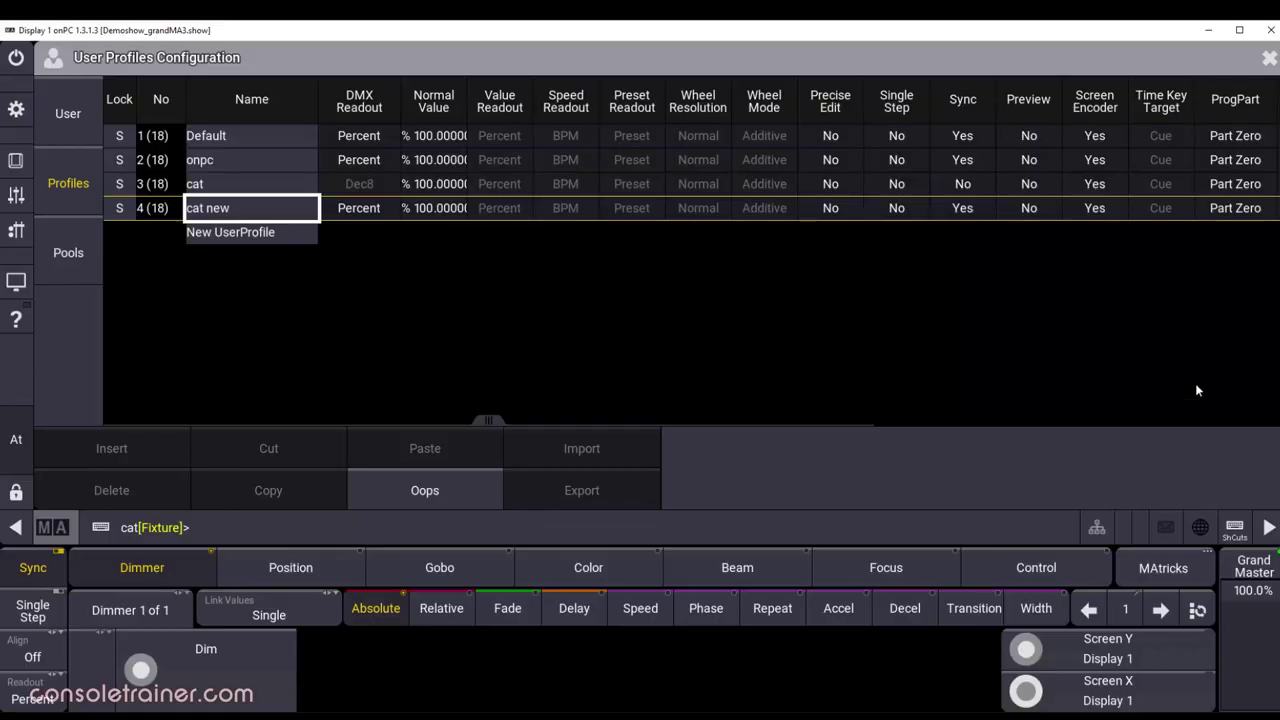
Step: Open the Data Pools configuration and select the Default data pool
{"action": "left_click", "coordinate": [90, 232]}
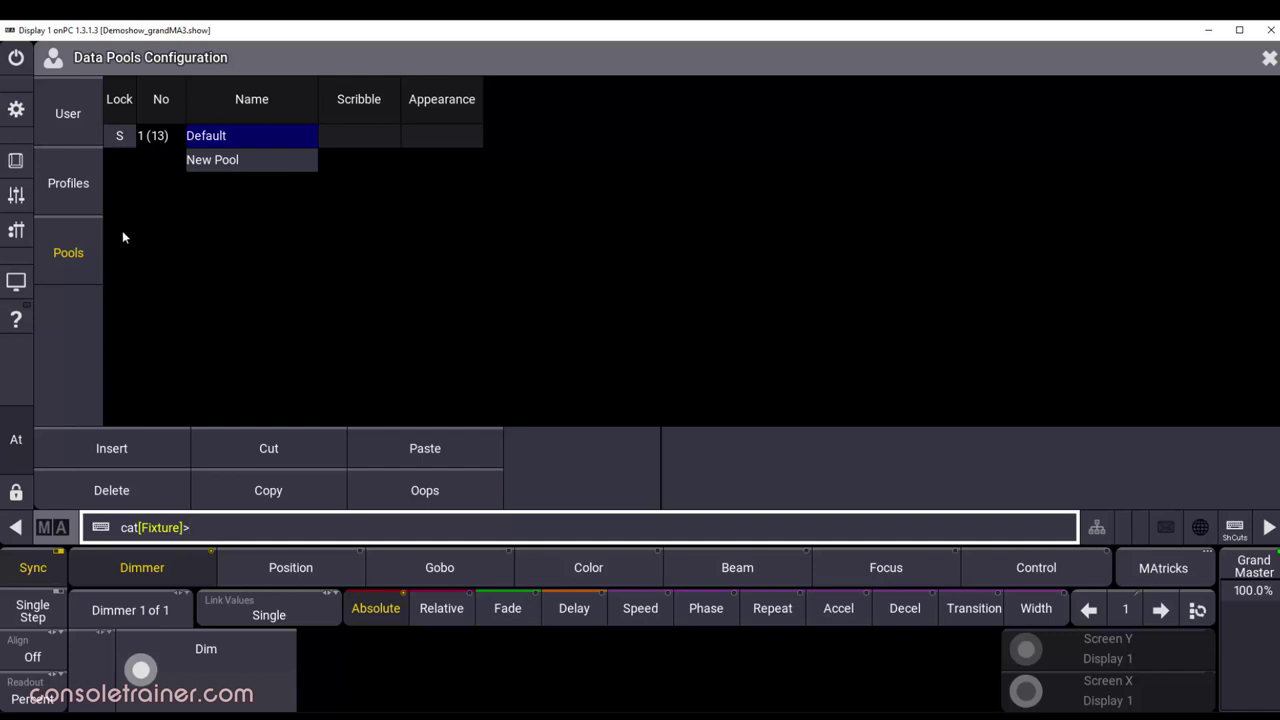
{"action": "left_click", "coordinate": [266, 142]}
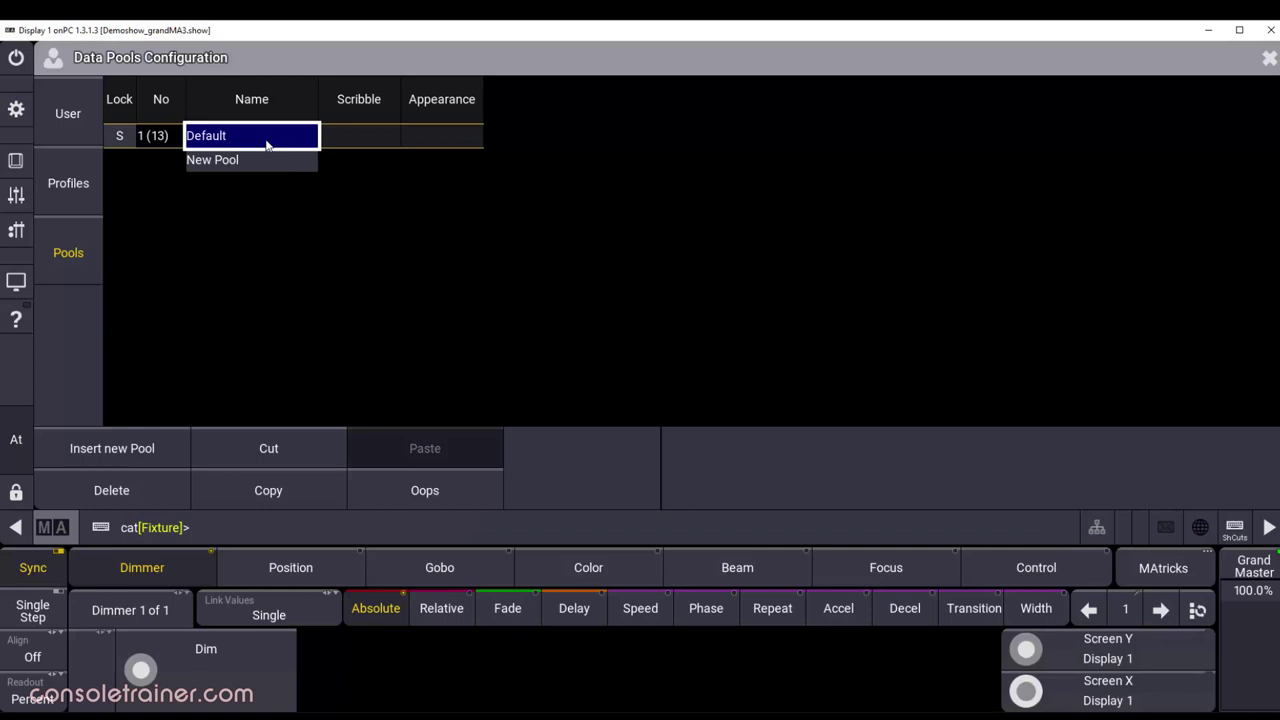